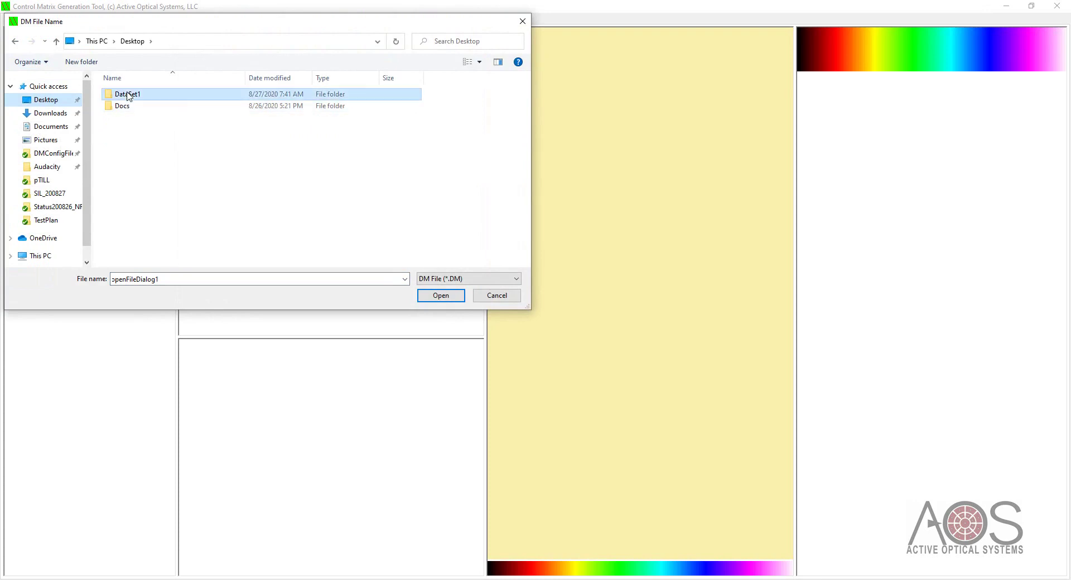
Step: Load test.dm and the WFS file test.wfs from the desktop's DataSet1 folder, leaving the WFS data untransposed
double_click(132, 96)
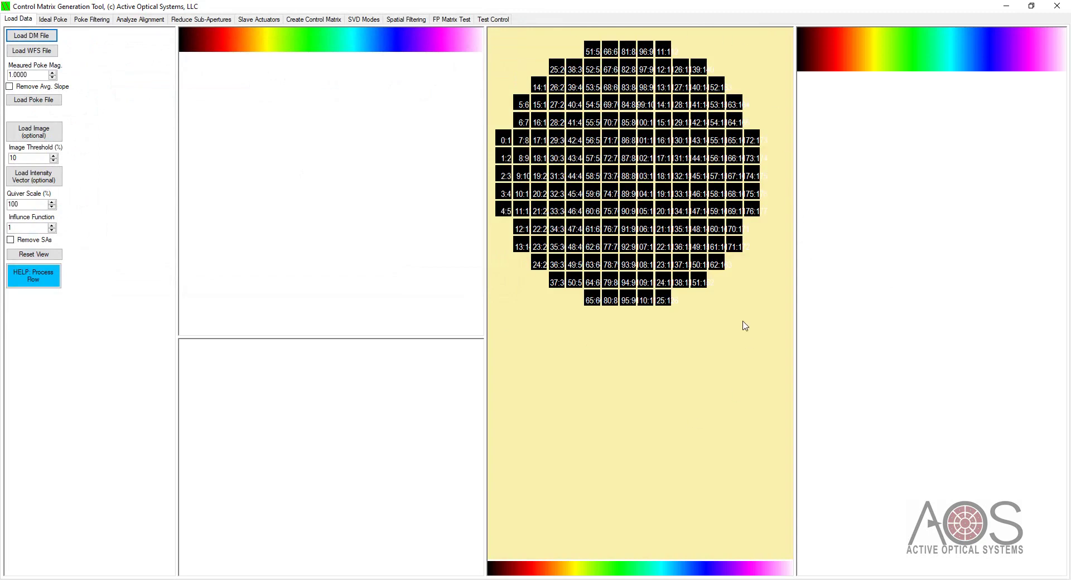
left_click(25, 51)
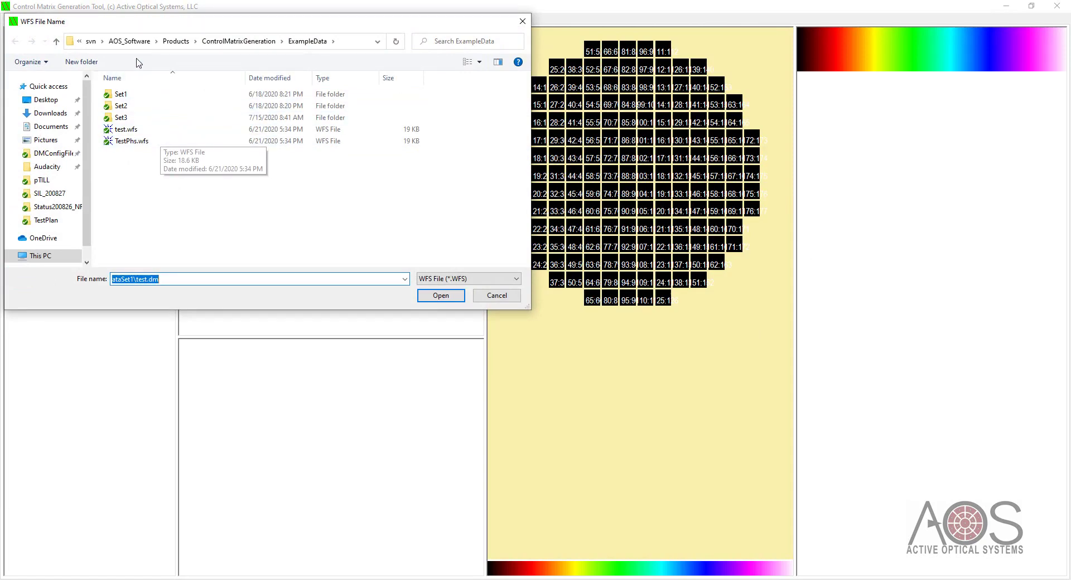
left_click(46, 99)
double_click(121, 94)
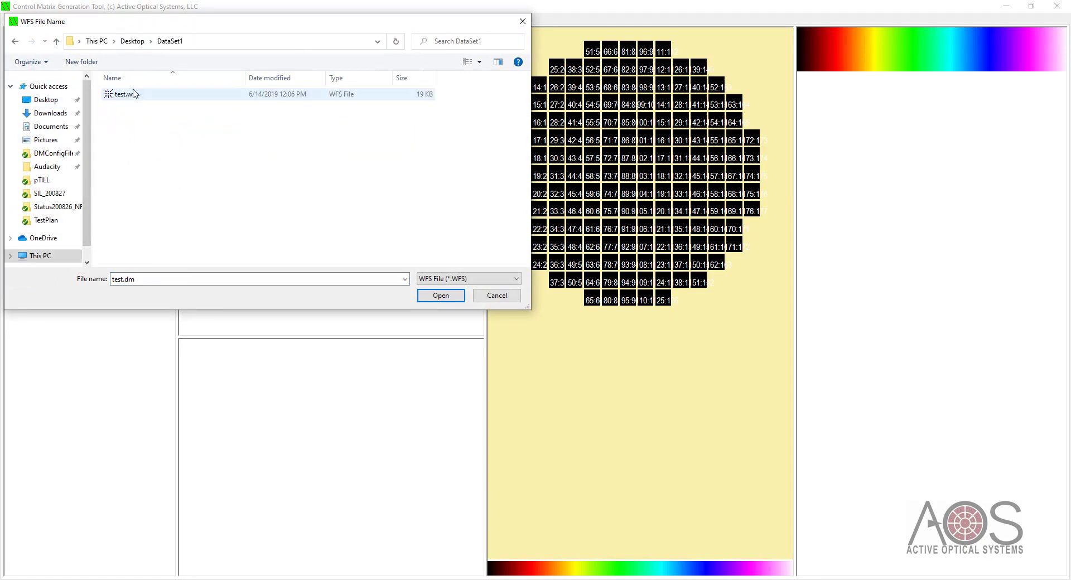
double_click(138, 99)
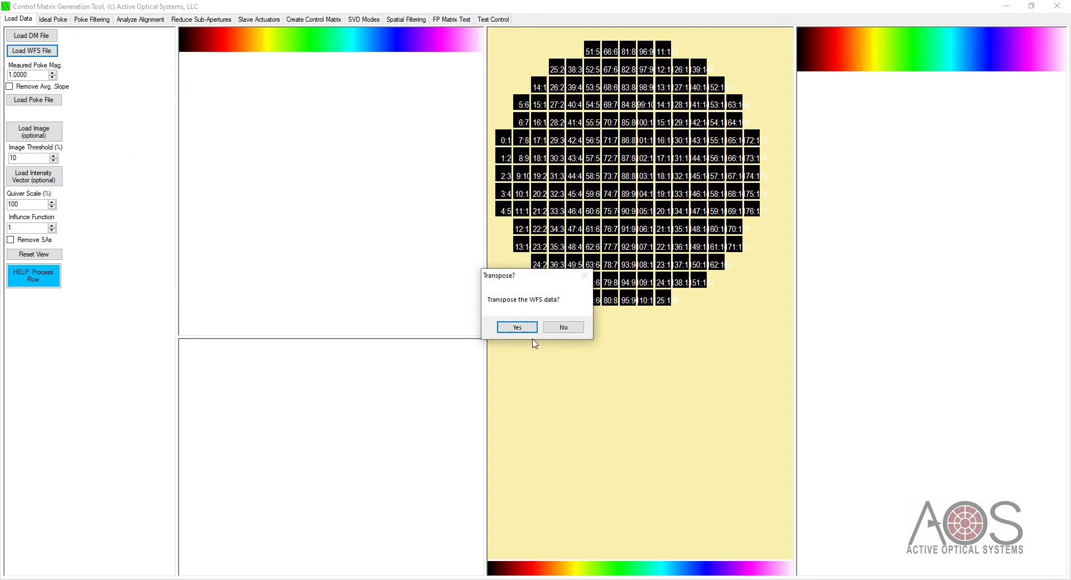
left_click(563, 328)
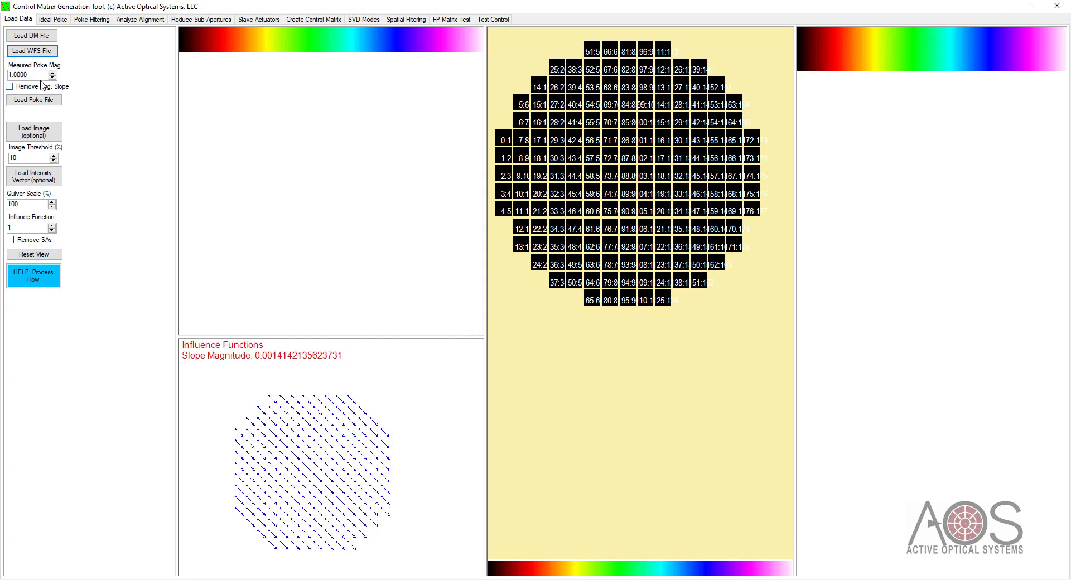
Step: Load poke.csv from the desktop's DataSet1 folder as the poke file, converting its ordering from XXYY to XYXY
mouse_move(45, 74)
double_click(36, 76)
left_click(33, 99)
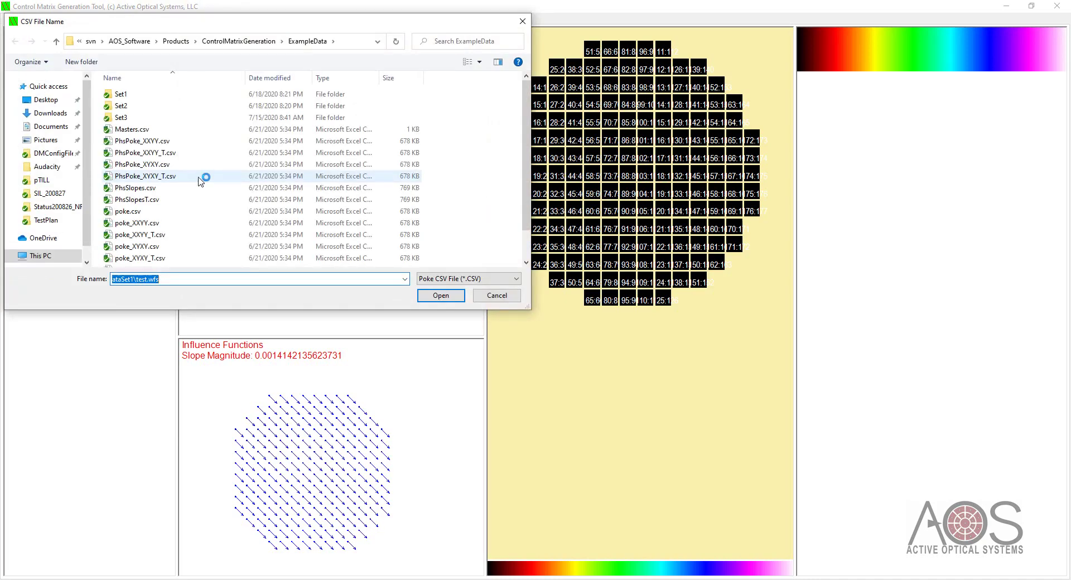
left_click(157, 212)
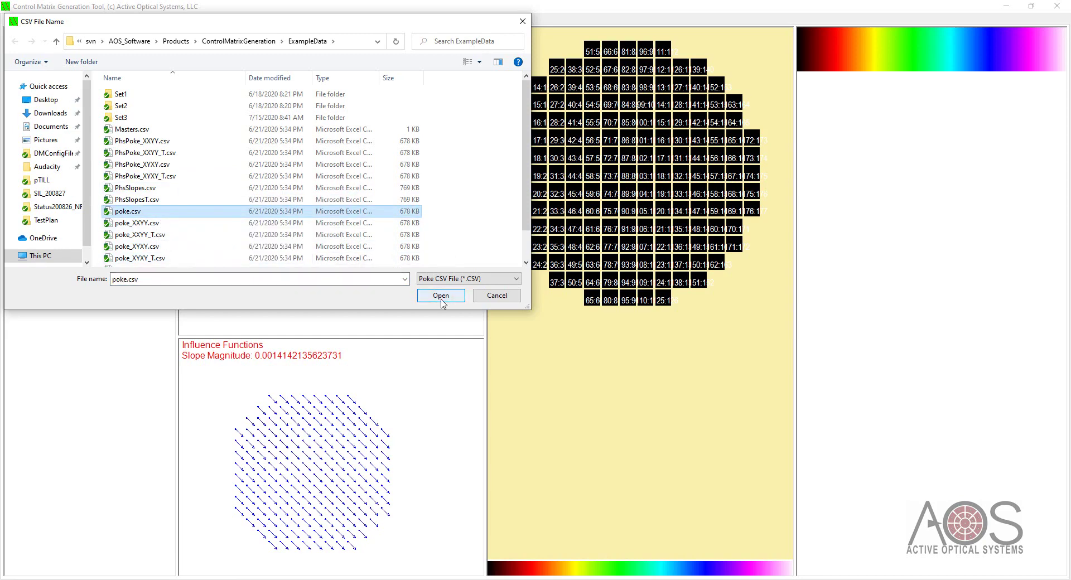
left_click(45, 100)
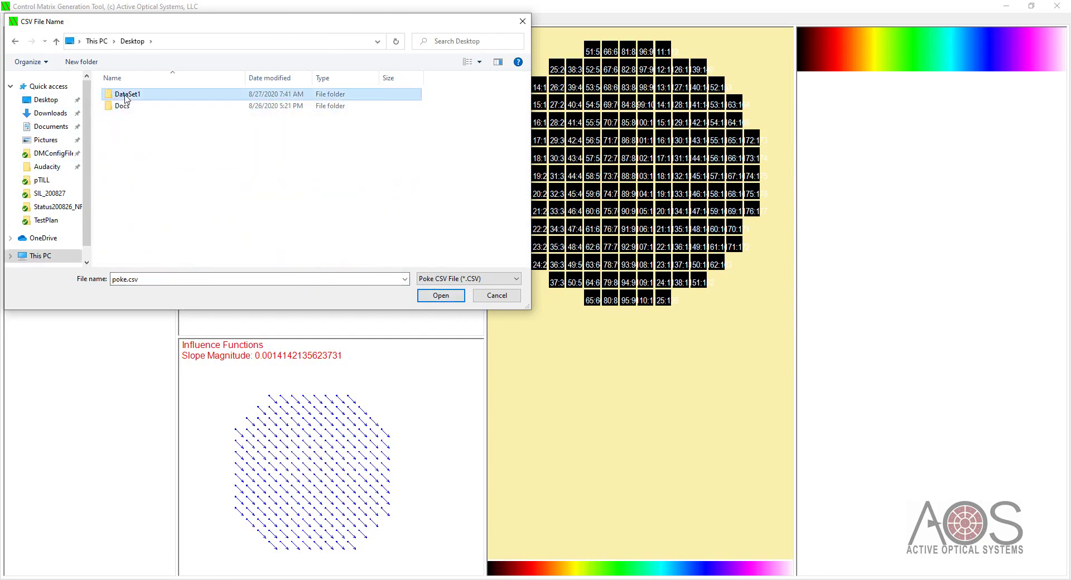
double_click(126, 98)
left_click(142, 106)
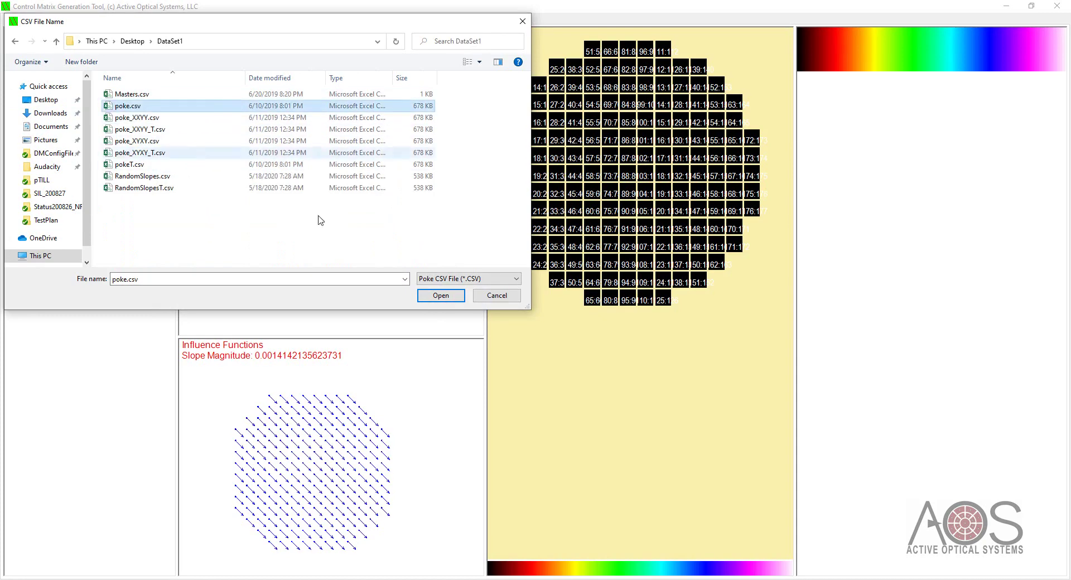
left_click(459, 298)
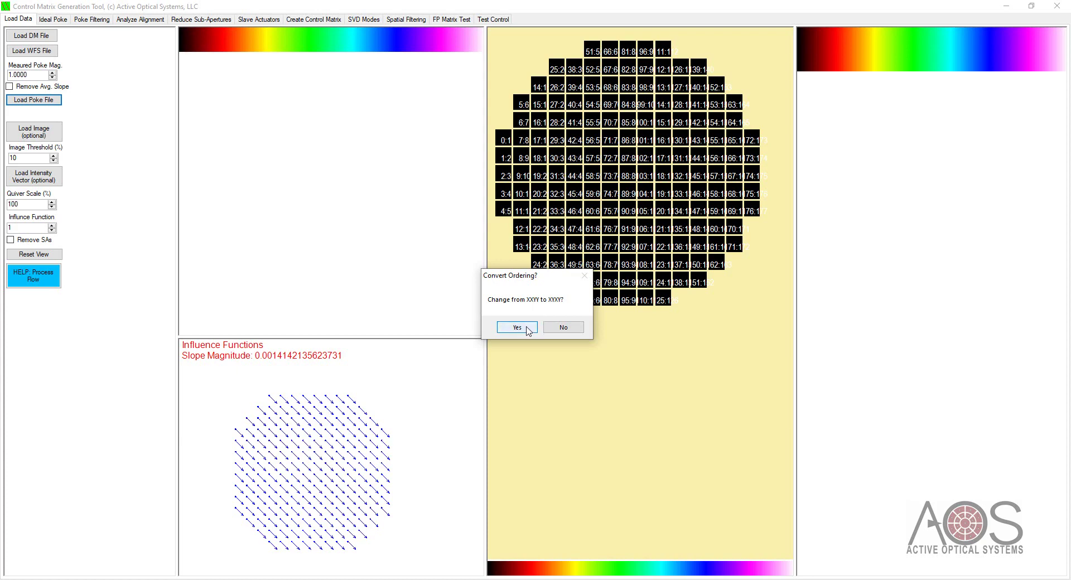
left_click(528, 331)
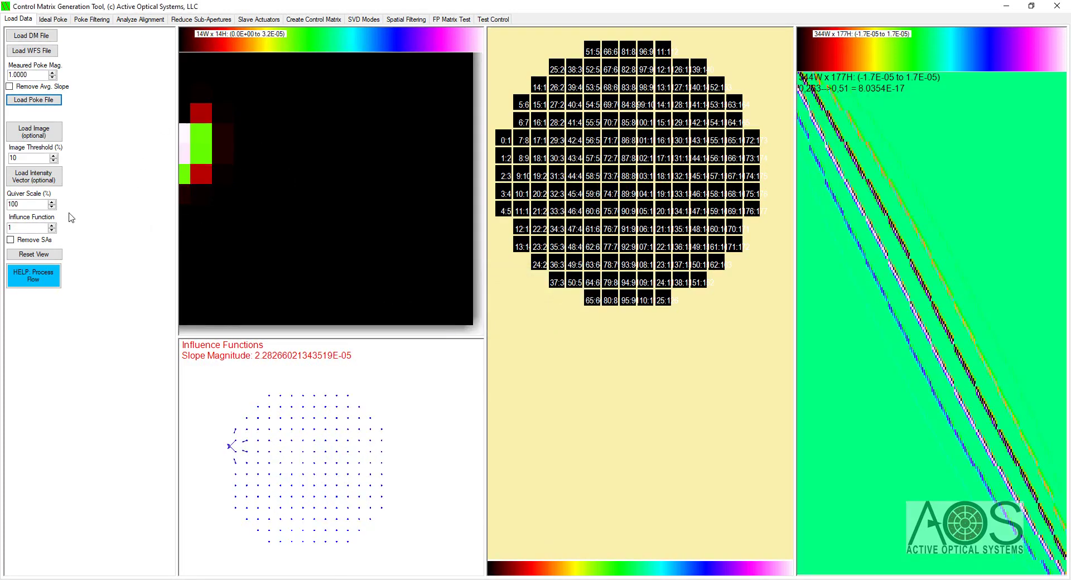
Step: Step through the displayed influence functions up to number 31
left_click(52, 225)
left_click(52, 225)
left_click(51, 225)
left_click(52, 226)
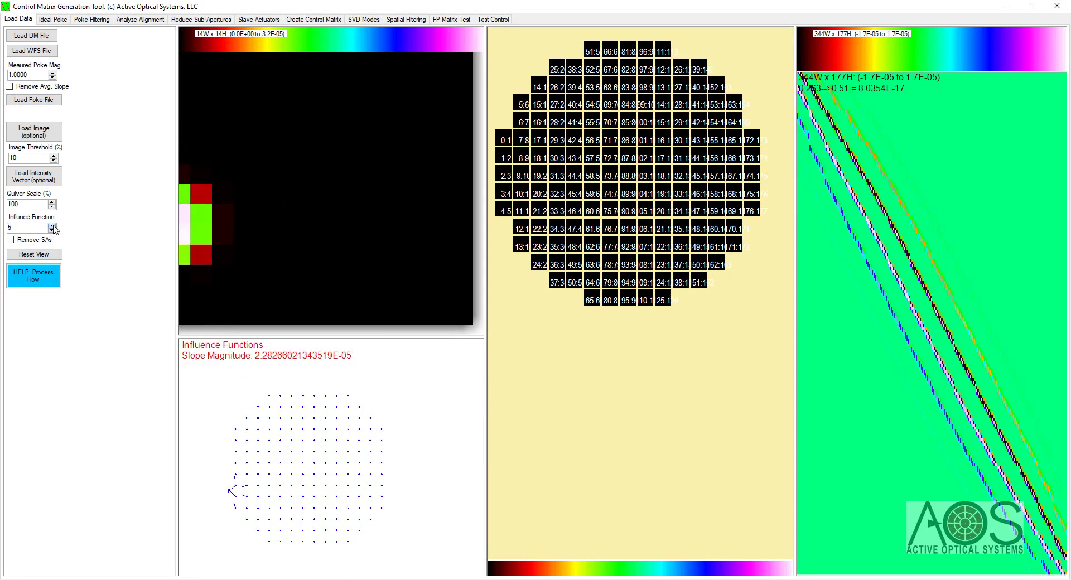
left_click(52, 226)
left_click(52, 226)
left_click(51, 226)
left_click(52, 225)
left_click(52, 226)
left_click(52, 225)
left_click(52, 226)
left_click(52, 225)
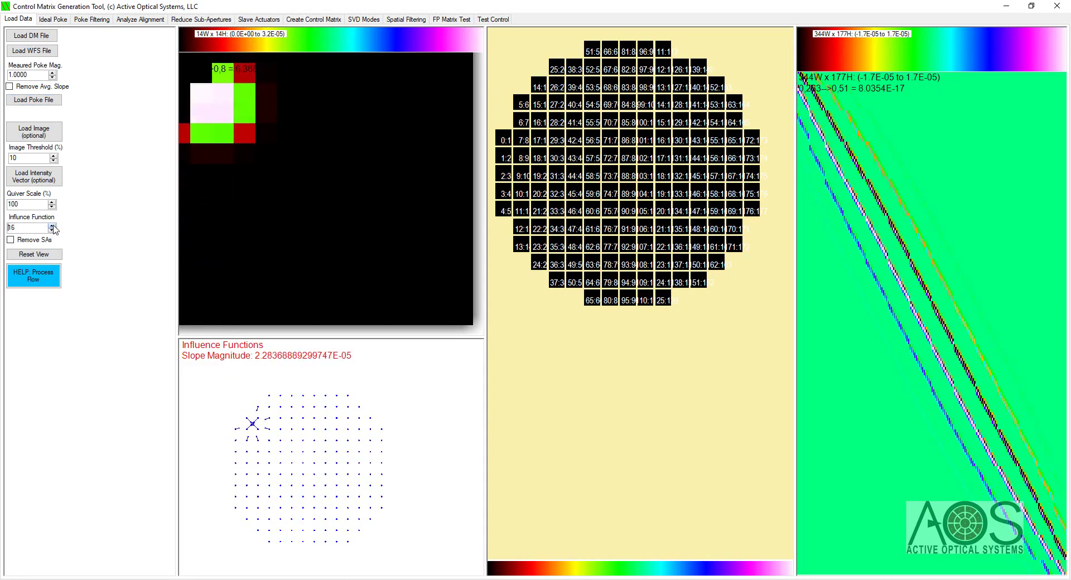
left_click(52, 225)
left_click(52, 225)
left_click(52, 225)
left_click(52, 225)
left_click(52, 225)
left_click(52, 225)
left_click(52, 225)
left_click(51, 226)
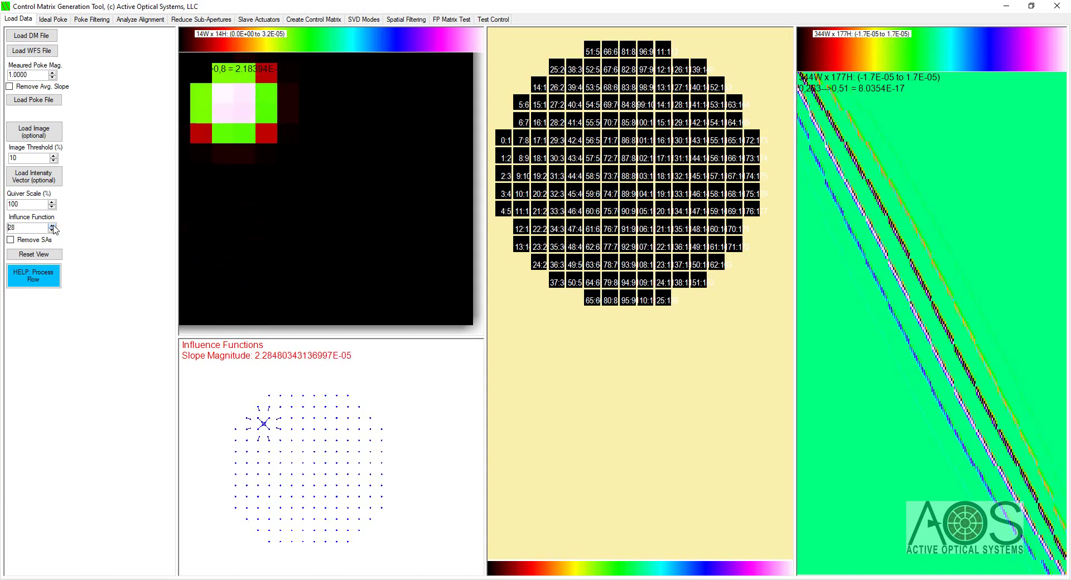
left_click(52, 225)
left_click(52, 225)
left_click(52, 226)
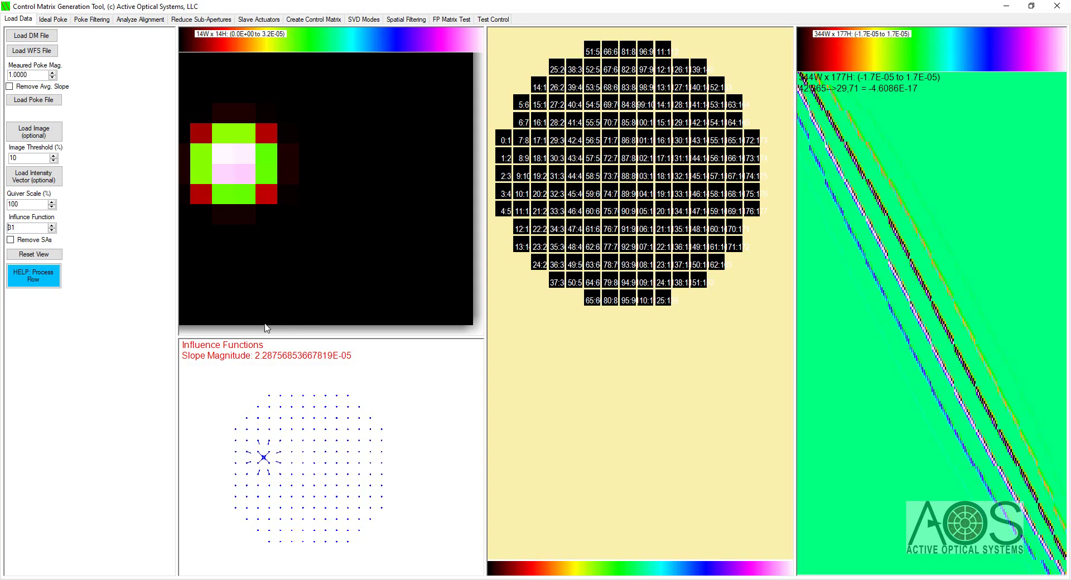
Step: Step the displayed influence function past 38 and back to 33, and display influence function 77
left_click(52, 226)
left_click(51, 225)
left_click(52, 226)
left_click(52, 226)
left_click(52, 225)
left_click(52, 225)
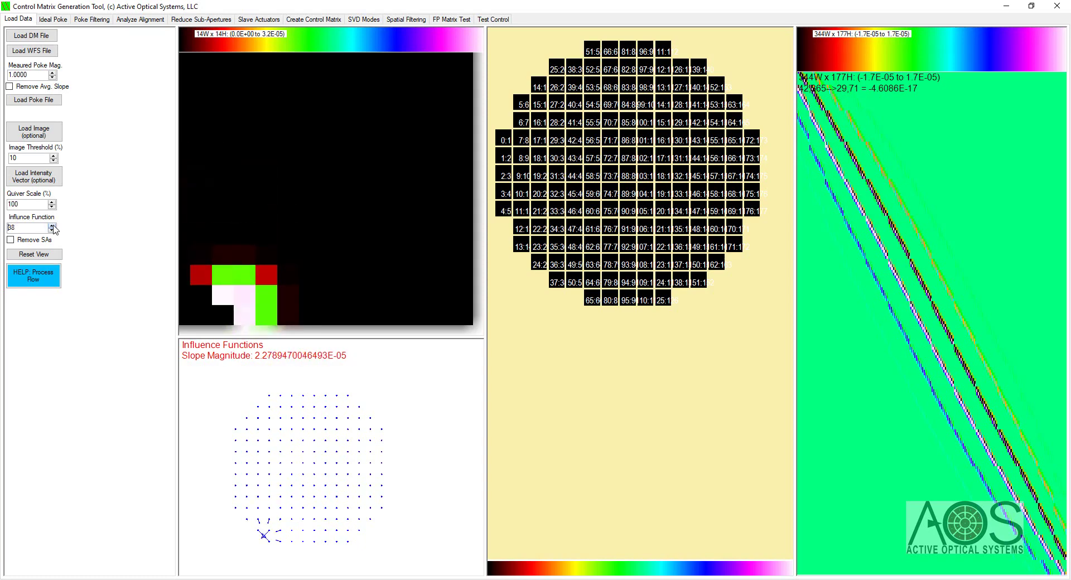
left_click(52, 225)
left_click(52, 226)
left_click(52, 230)
left_click(52, 231)
left_click(51, 230)
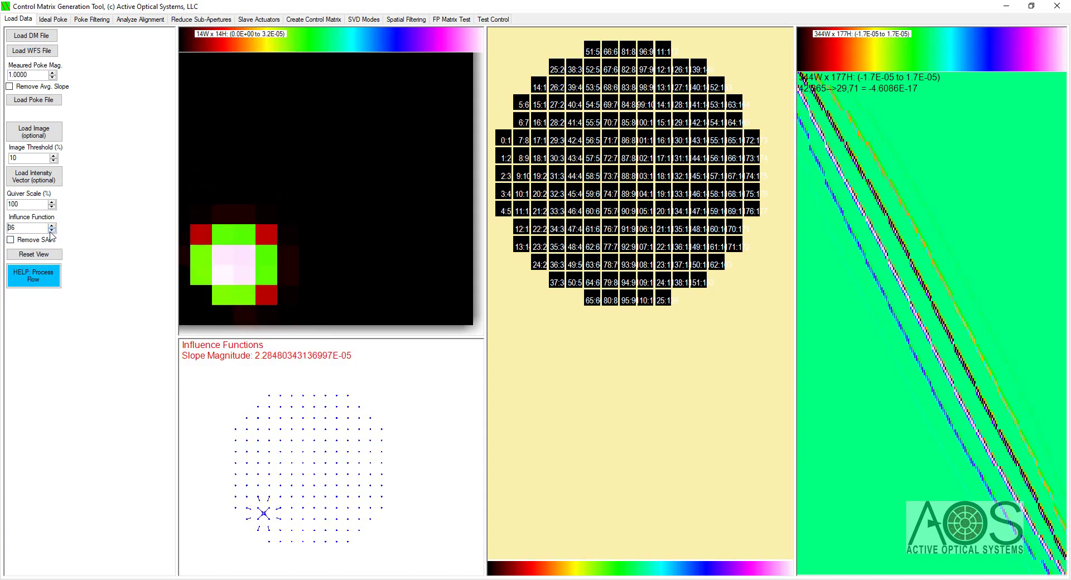
left_click(52, 231)
left_click(52, 231)
left_click(52, 230)
left_click_drag(44, 228, 7, 227)
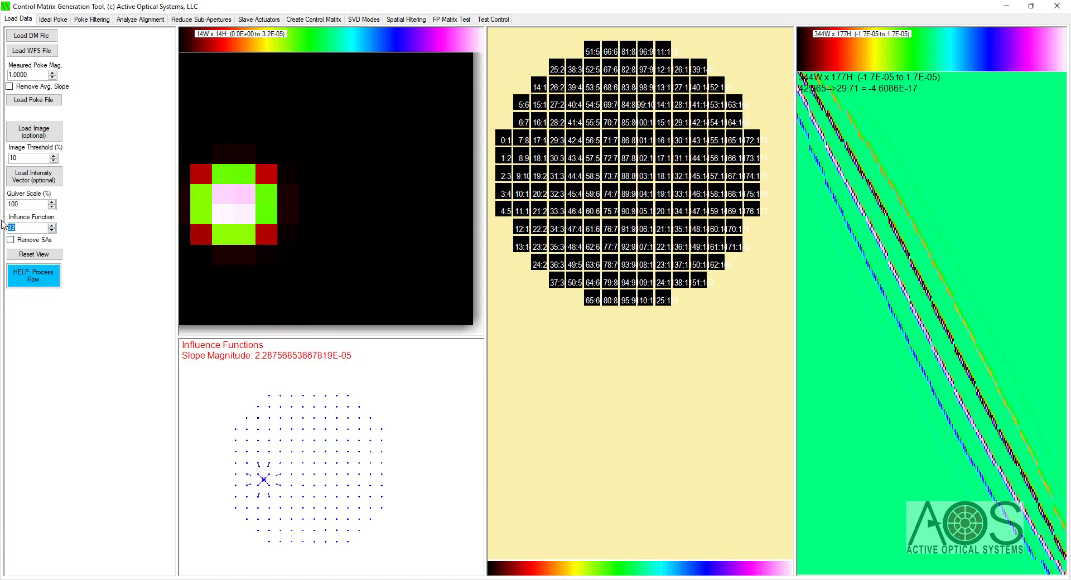
type("77")
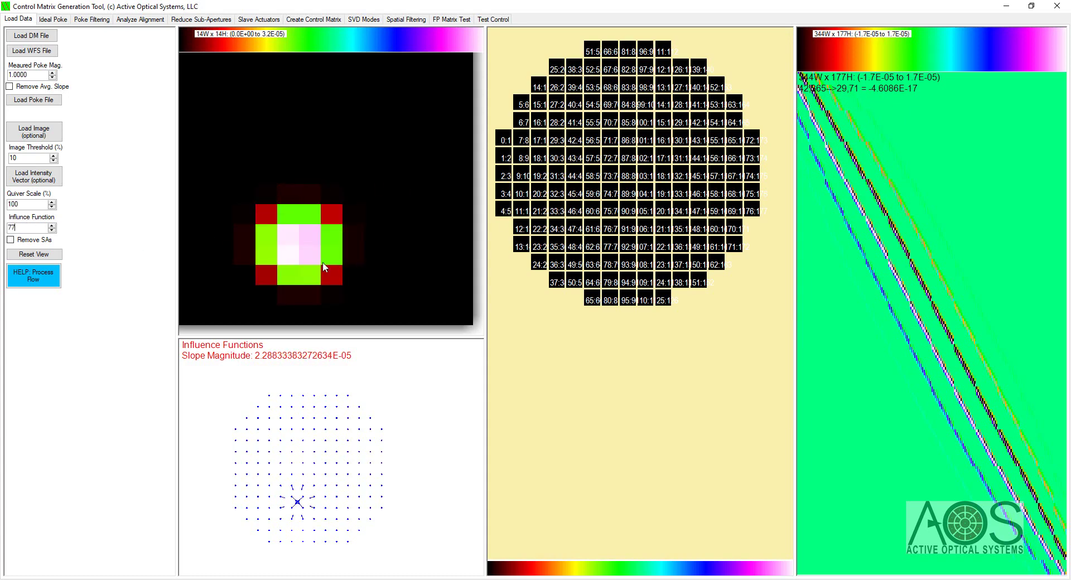
Step: Read the process flow help and draw the ideal DM to WFS overlay
left_click(34, 279)
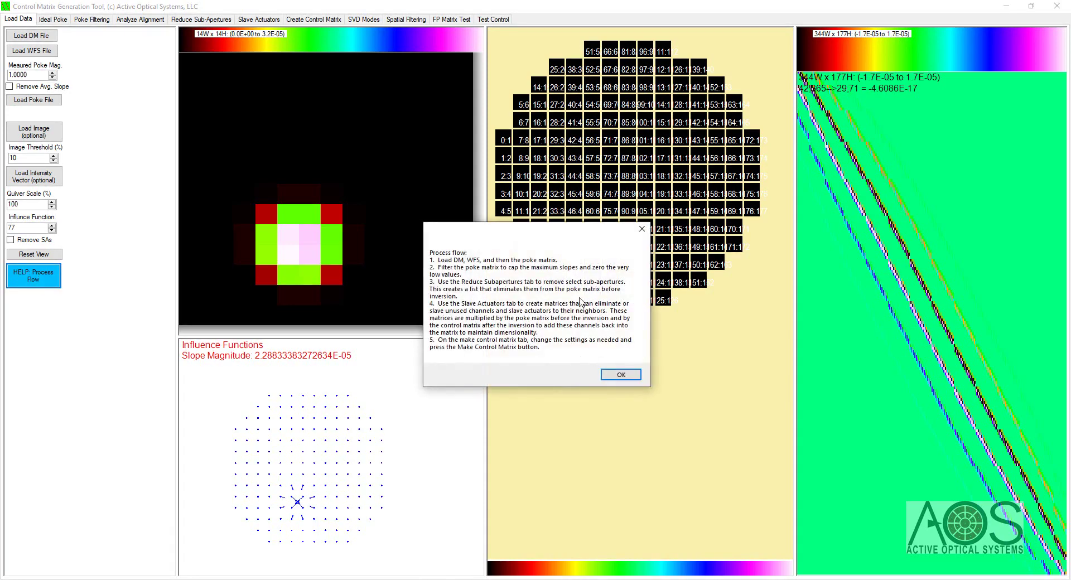
left_click(621, 375)
left_click(53, 20)
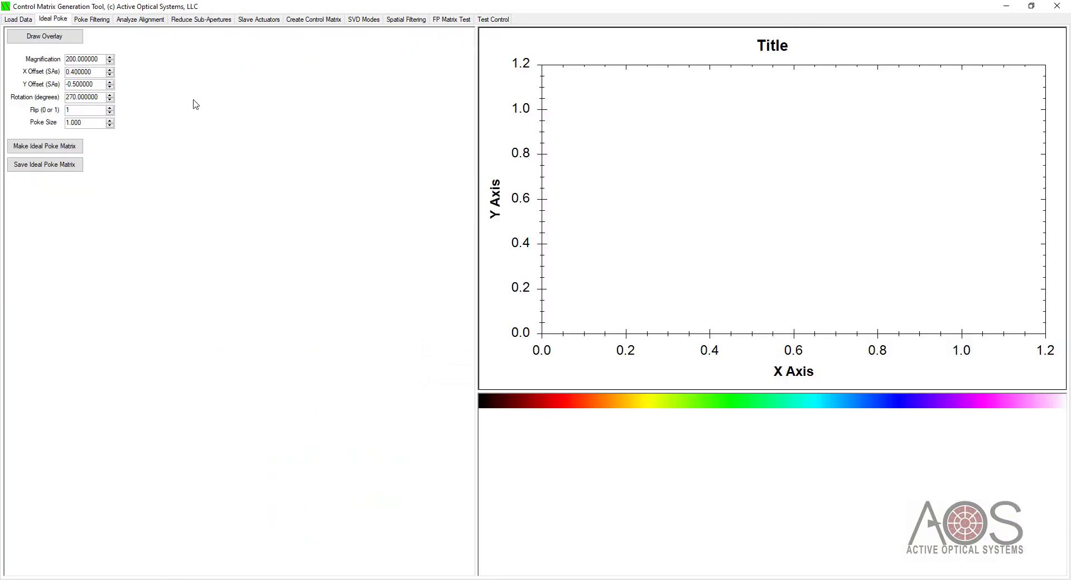
left_click(39, 36)
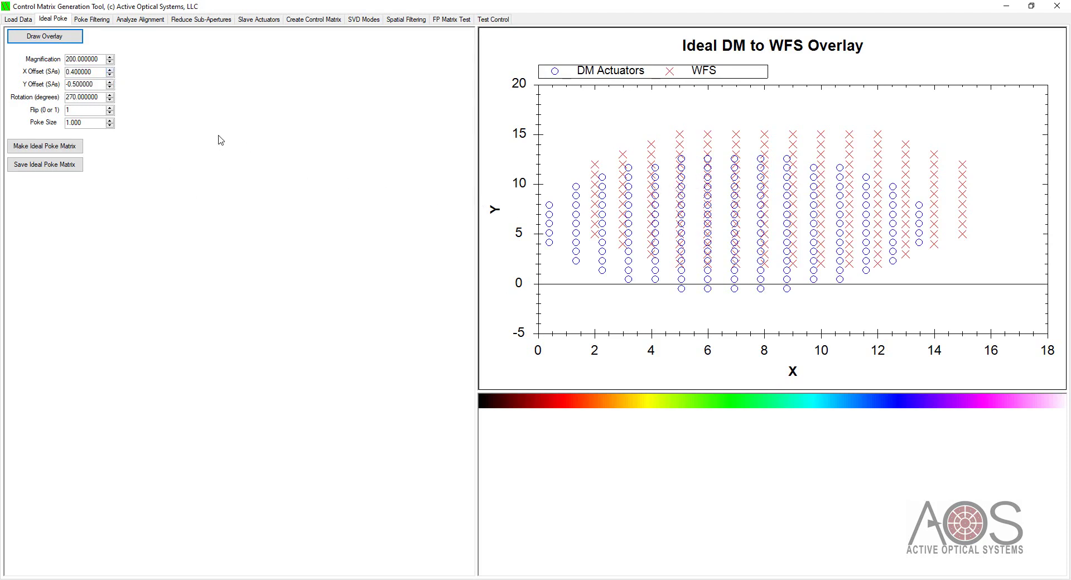
Step: Set the ideal poke overlay's X offset to 2.5 sub-apertures
left_click(110, 70)
left_click(110, 69)
left_click(110, 69)
left_click(110, 69)
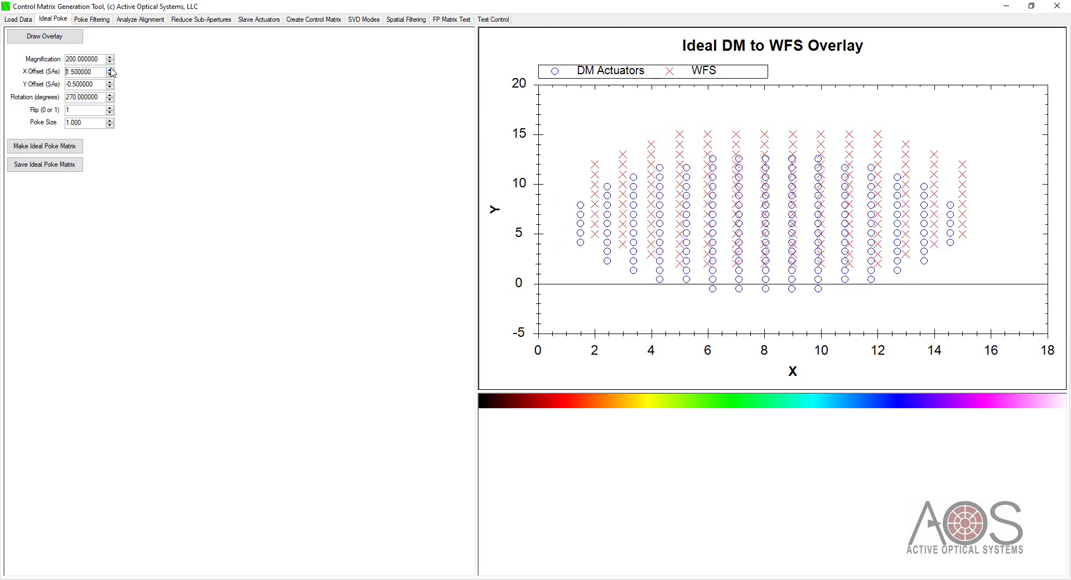
left_click(110, 69)
left_click(109, 69)
left_click(110, 70)
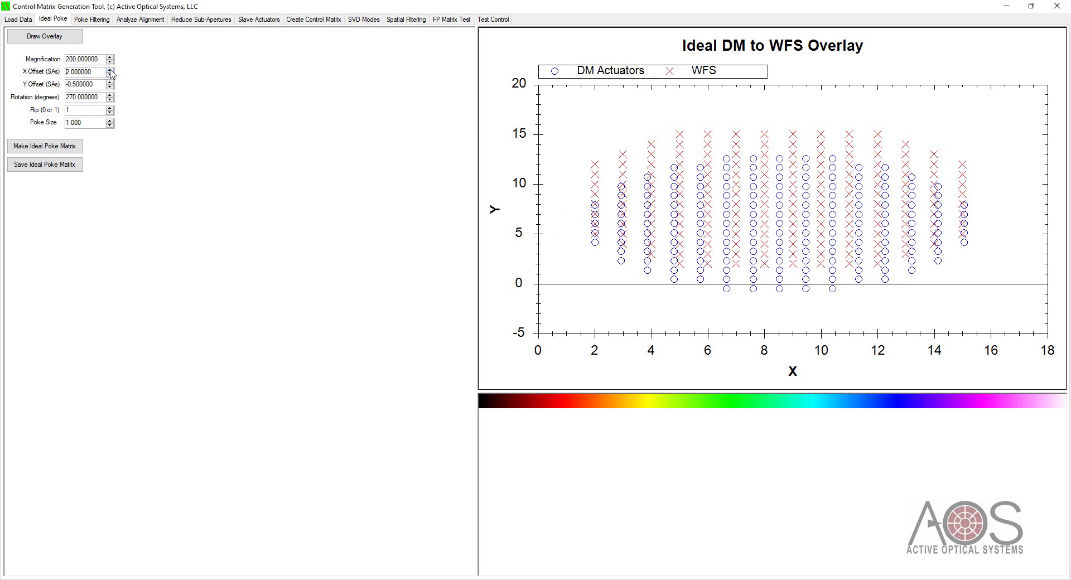
left_click(109, 69)
left_click(109, 70)
left_click(110, 70)
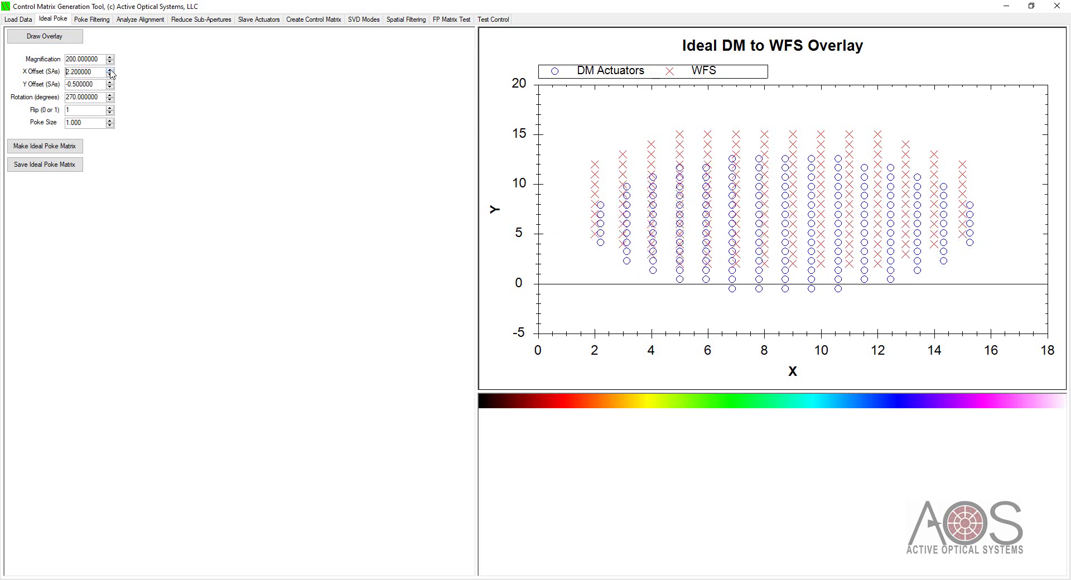
left_click(109, 70)
left_click(110, 70)
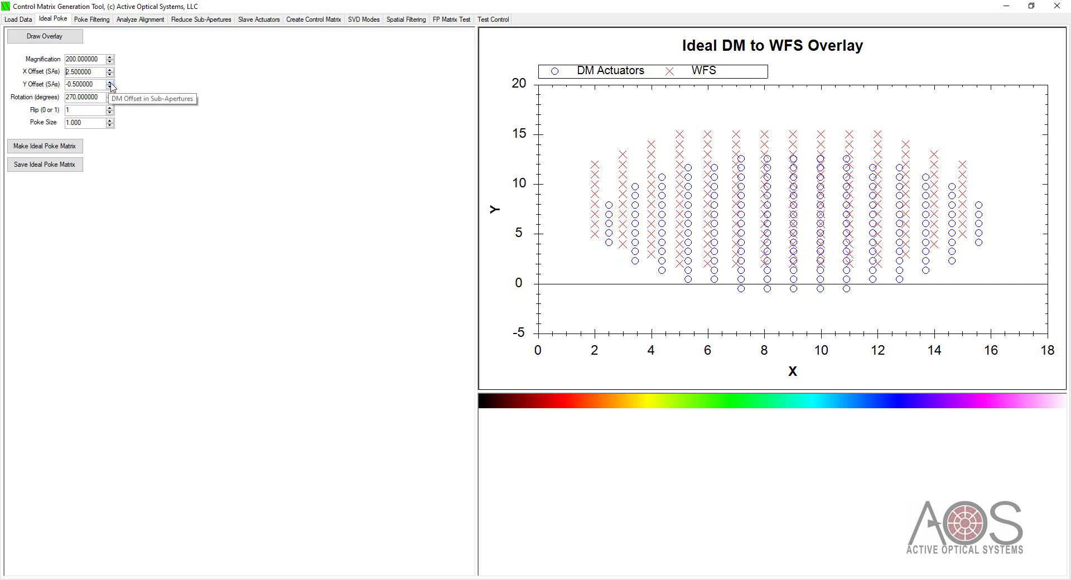
Step: Set the ideal poke overlay's Y offset to 1.9 sub-apertures
left_click(110, 82)
left_click(110, 82)
left_click(110, 82)
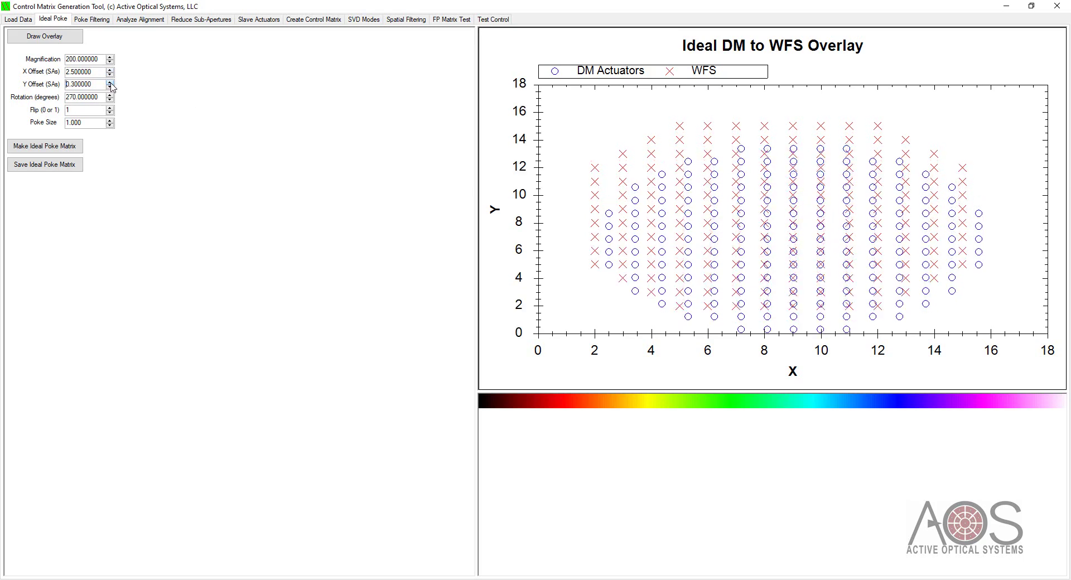
left_click(110, 82)
left_click(110, 82)
left_click(109, 82)
left_click(110, 82)
left_click(110, 82)
left_click(110, 82)
left_click(110, 82)
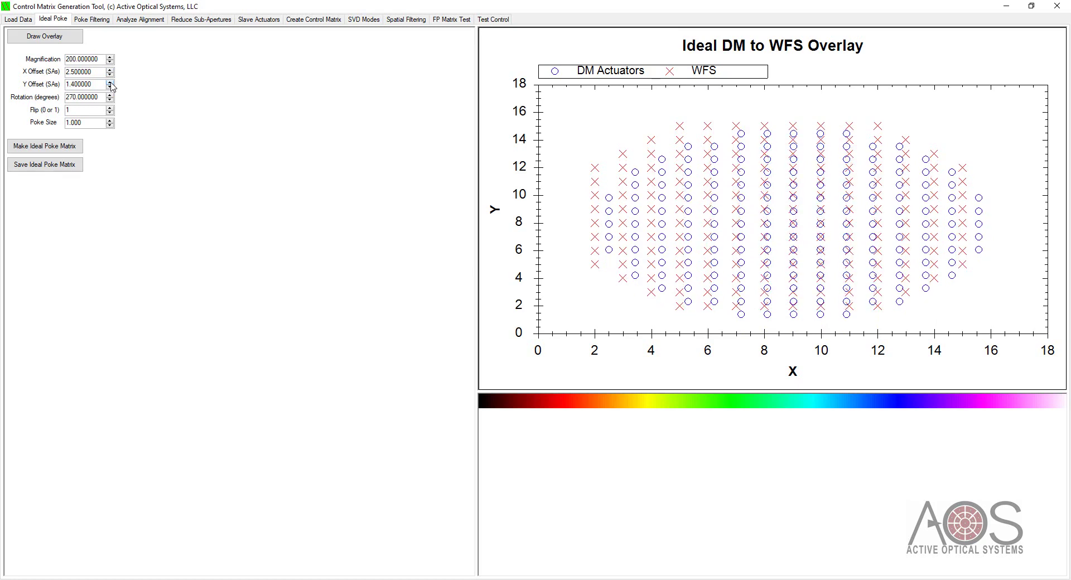
left_click(110, 82)
left_click(110, 82)
left_click(110, 82)
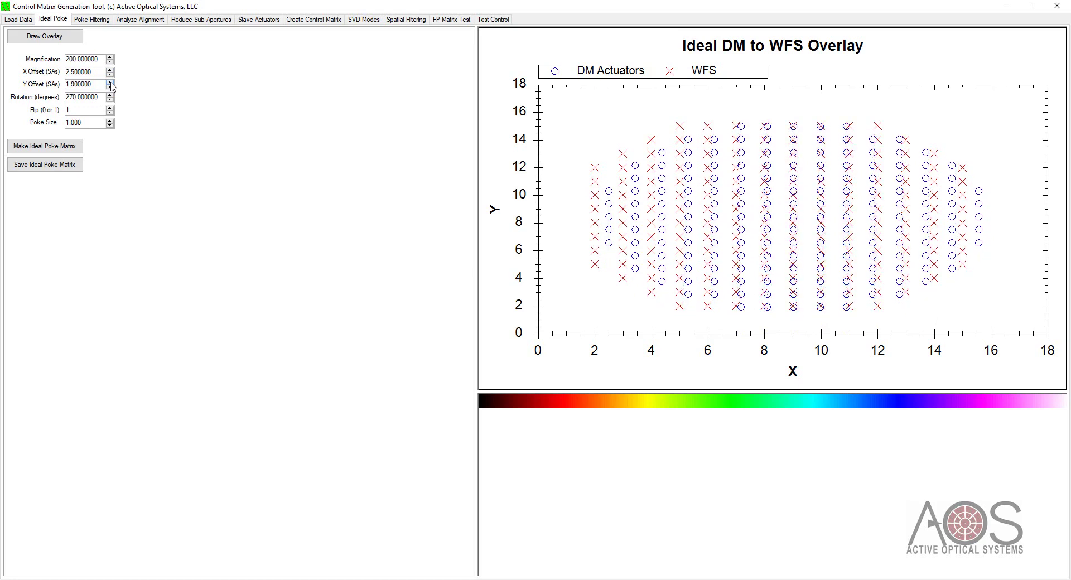
Step: Set the ideal poke overlay's magnification to 215
left_click(110, 57)
left_click(110, 57)
left_click(110, 56)
left_click(110, 57)
left_click(110, 57)
left_click(109, 57)
left_click(110, 57)
left_click(110, 57)
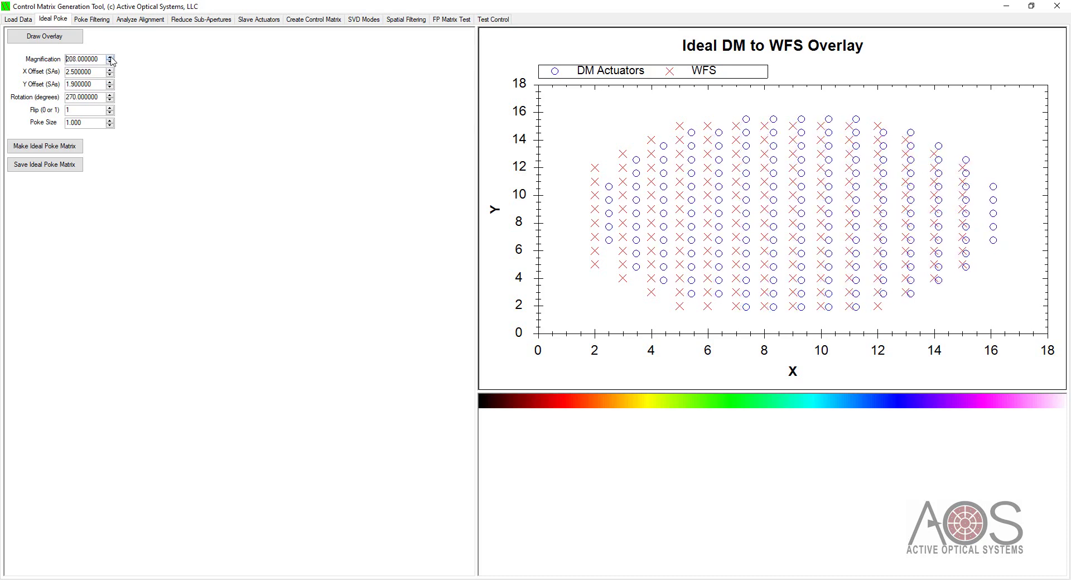
left_click(110, 58)
left_click(110, 57)
left_click(110, 58)
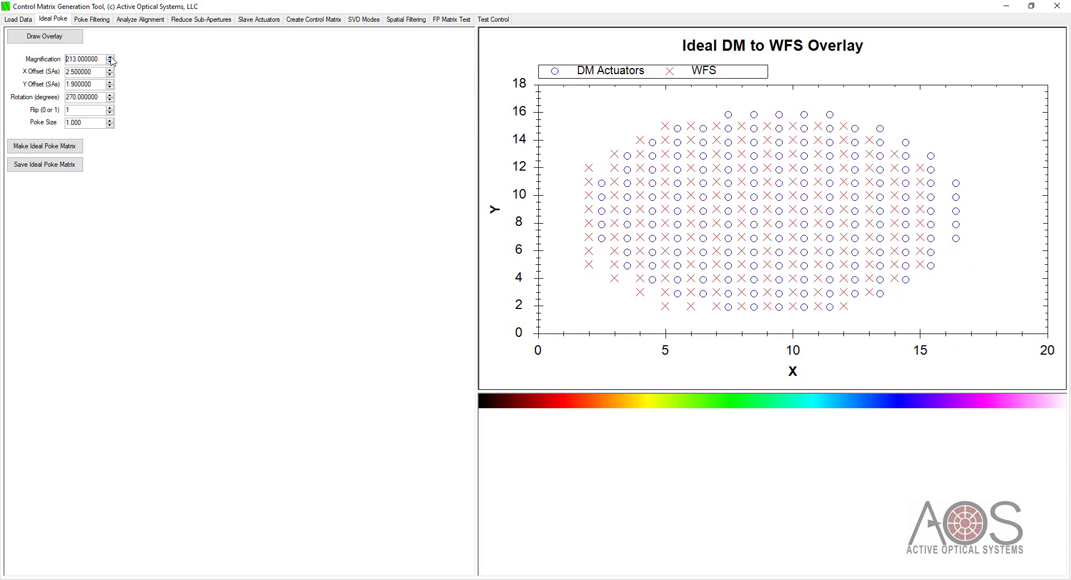
left_click(110, 57)
left_click(110, 57)
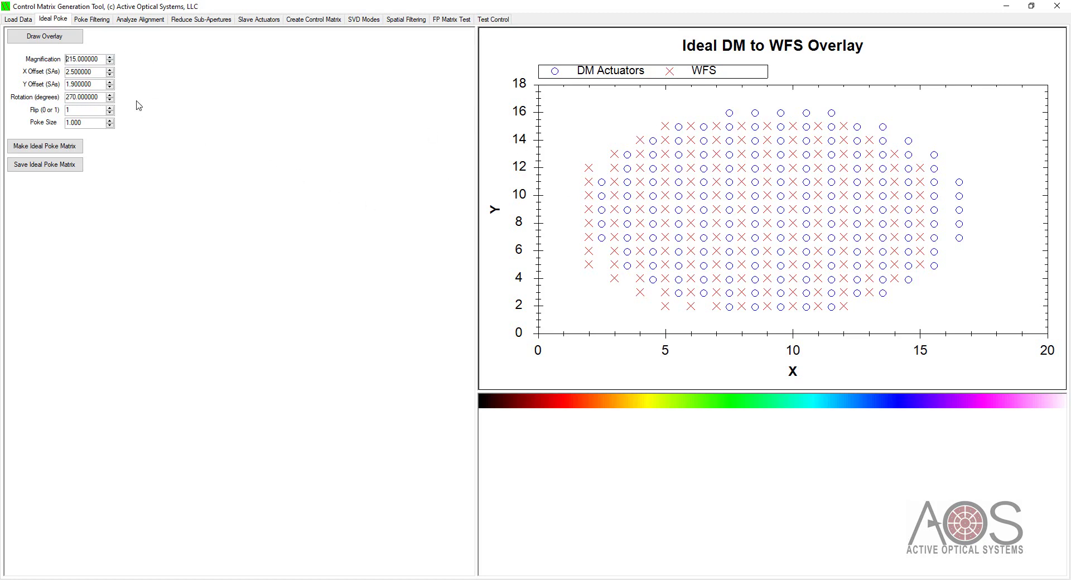
Step: Reduce the ideal poke overlay's X offset to 1.5 sub-apertures
left_click(110, 75)
left_click(109, 75)
left_click(110, 75)
left_click(110, 75)
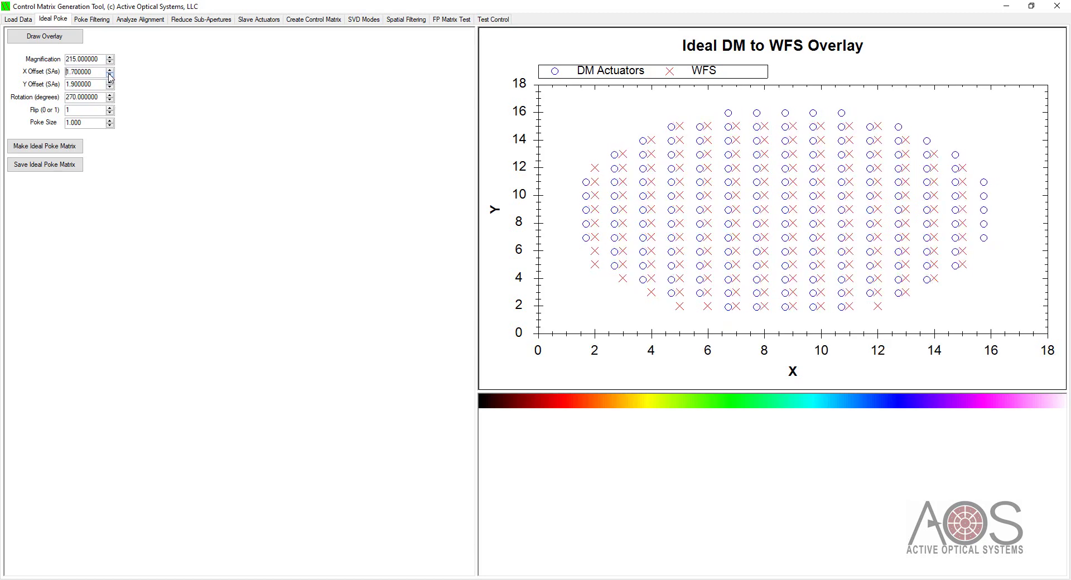
left_click(110, 75)
left_click(110, 72)
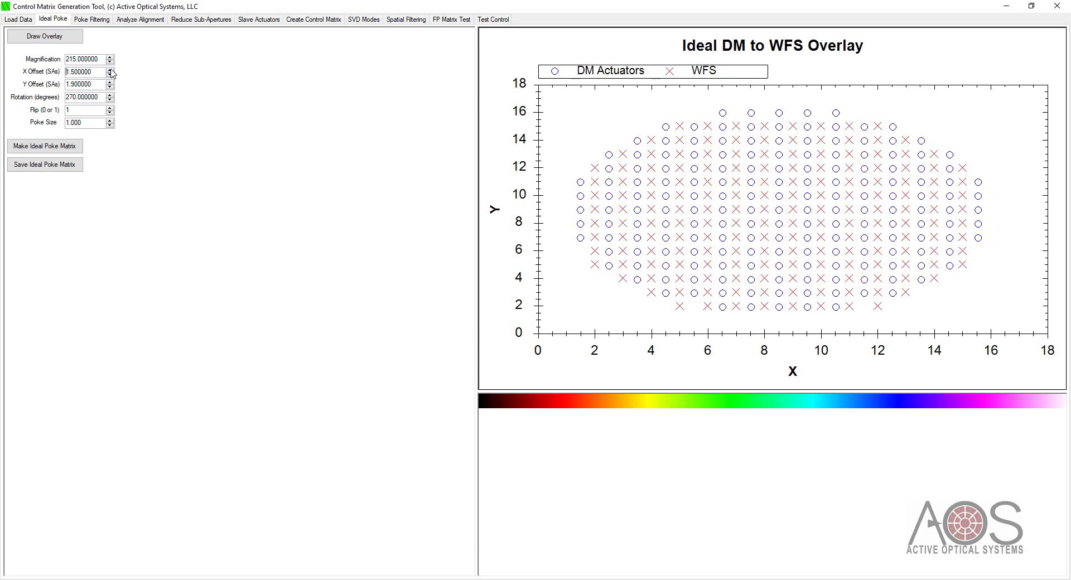
Step: Reduce the ideal poke overlay's Y offset to 1.6 sub-apertures
left_click(110, 86)
left_click(111, 86)
left_click(110, 87)
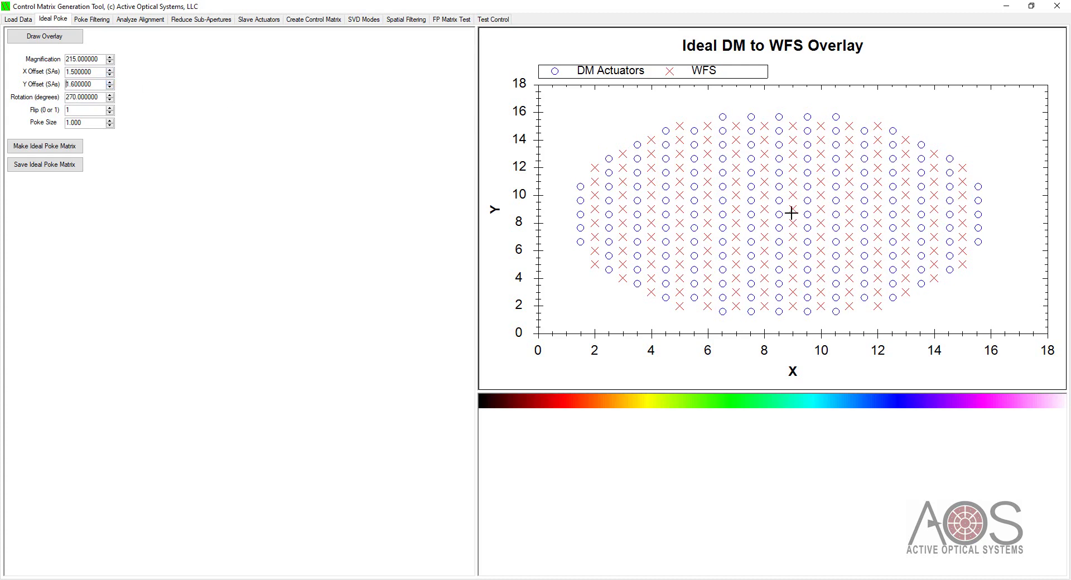
Step: Resize the plot panes to make room for the matrix image, and make the ideal poke matrix at 270 degrees rotation with flip 1
left_click_drag(477, 205, 279, 184)
left_click_drag(645, 400, 642, 468)
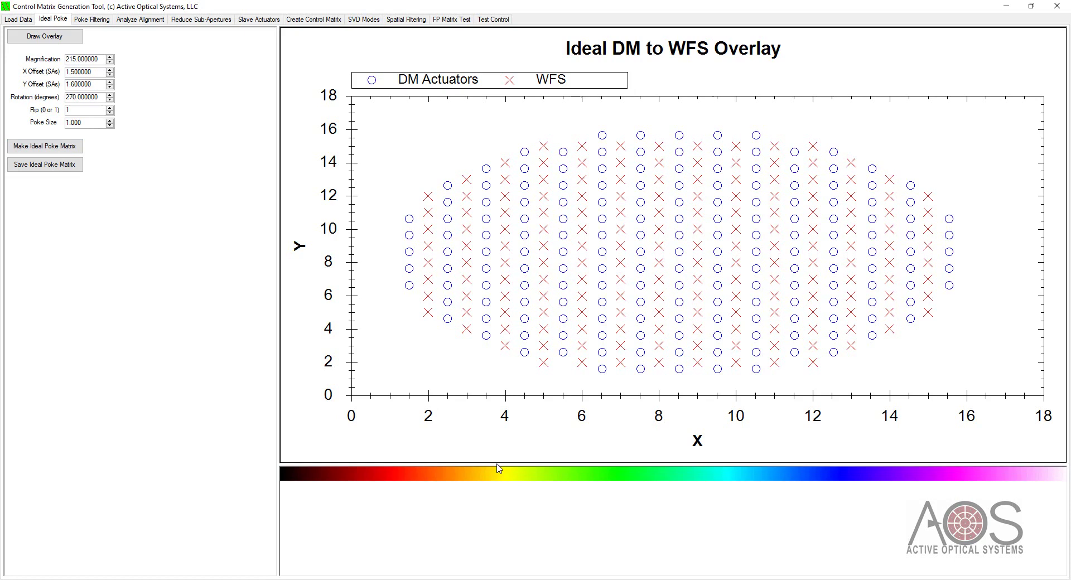
left_click_drag(498, 468, 153, 213)
left_click(55, 151)
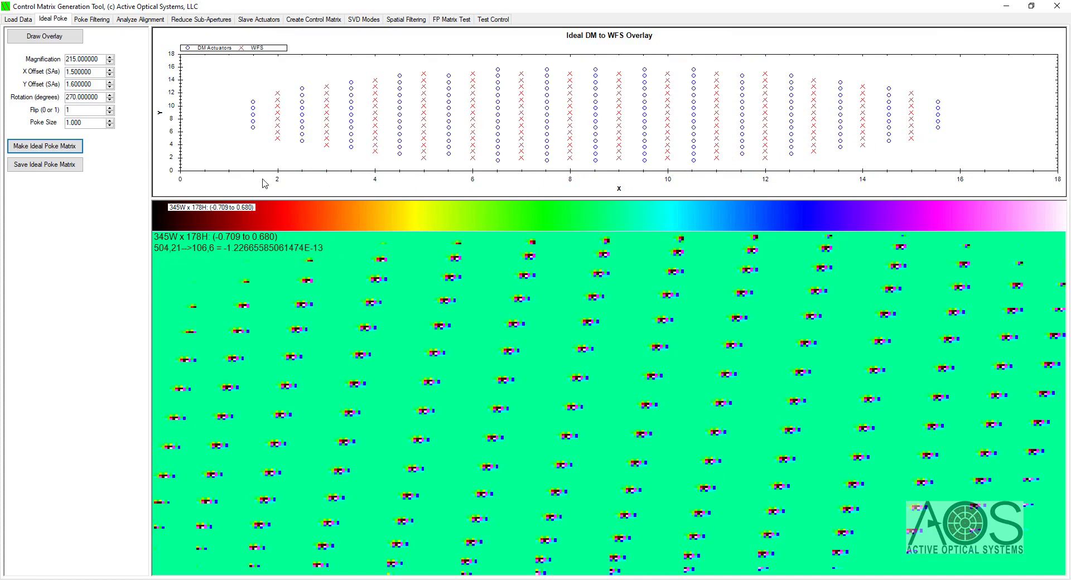
Step: Increase the ideal poke overlay's rotation to 278 degrees
left_click(110, 95)
left_click(110, 95)
left_click(110, 95)
left_click(110, 96)
left_click(109, 95)
left_click(110, 95)
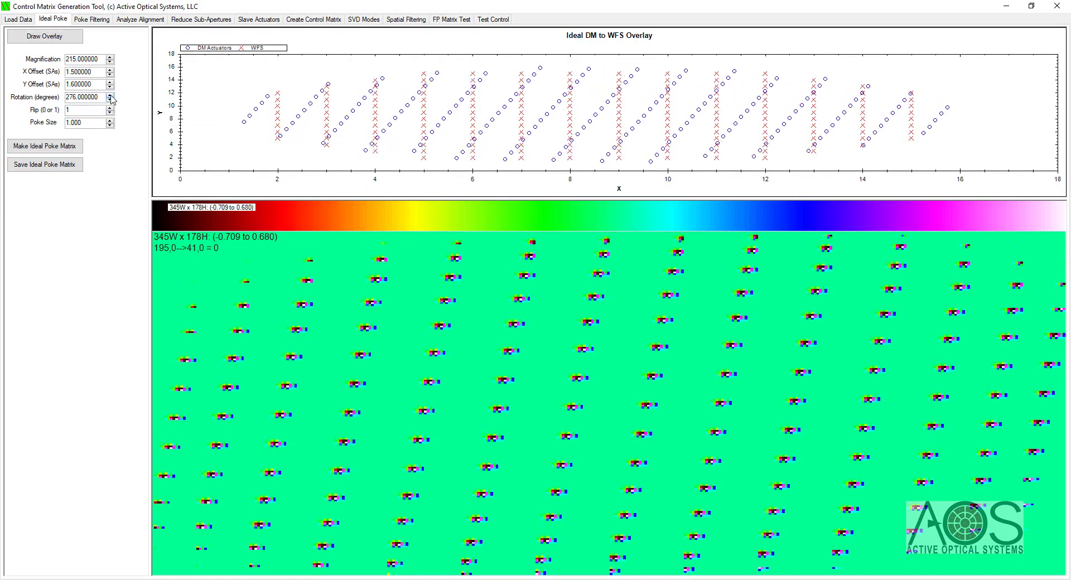
left_click(110, 96)
left_click(110, 96)
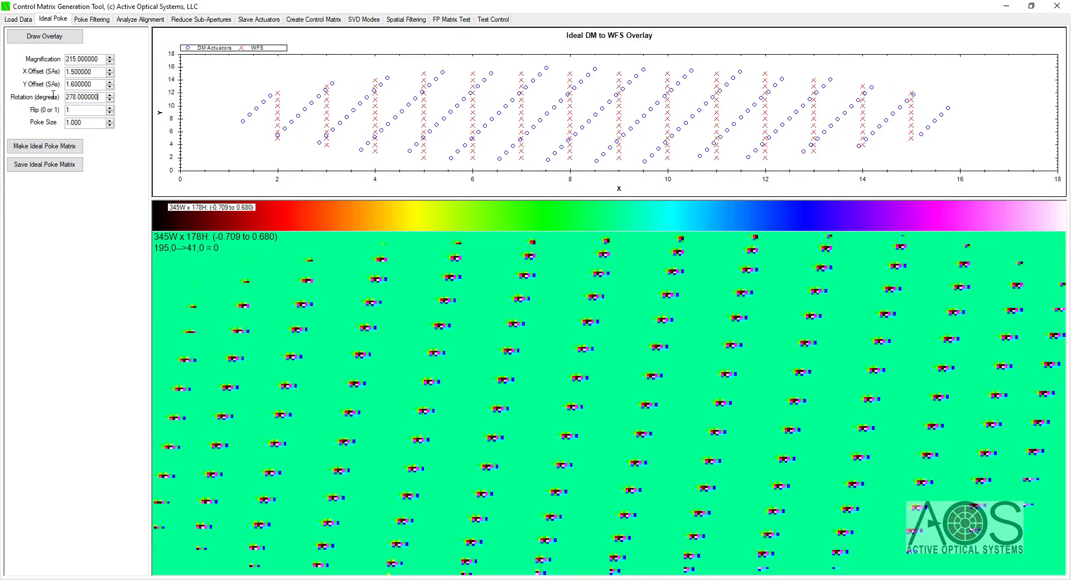
Step: Set the ideal poke rotation to 0 degrees with flip 1, and regenerate the ideal poke matrix
double_click(101, 97)
type("0")
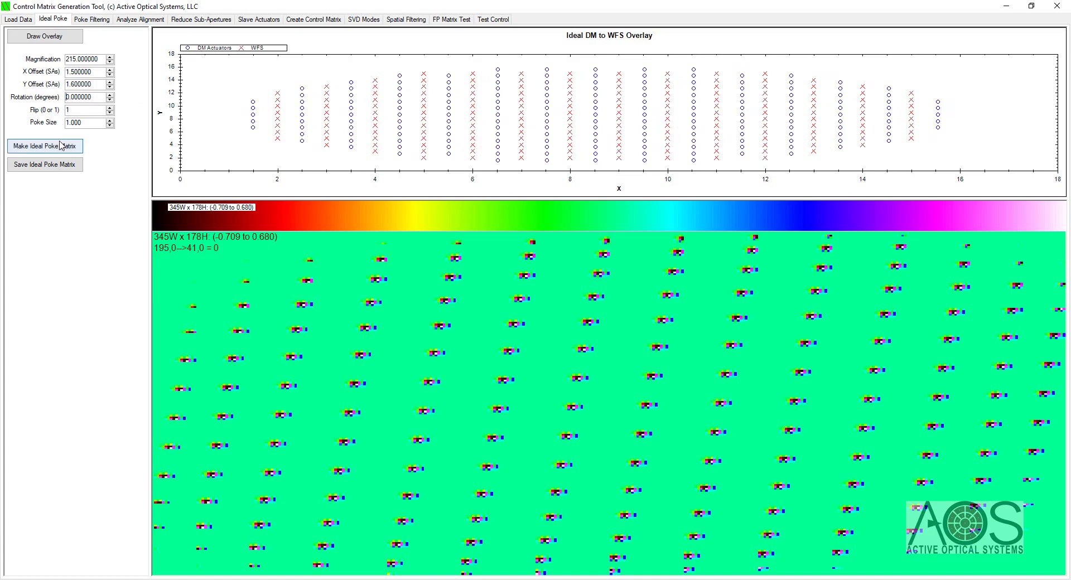
left_click(62, 146)
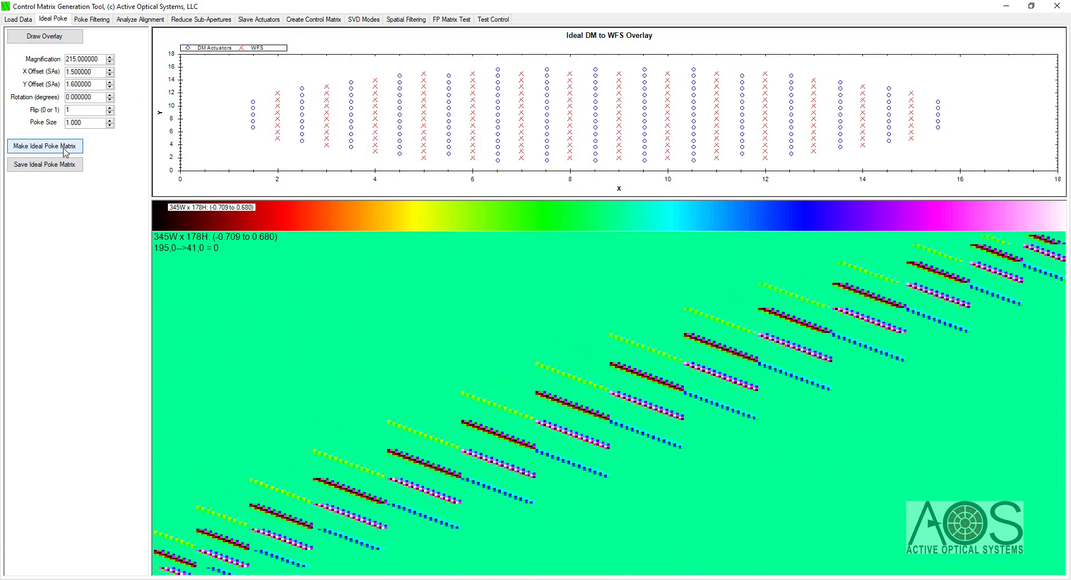
Step: Set the ideal poke rotation to 90 degrees and regenerate the ideal poke matrix
double_click(100, 96)
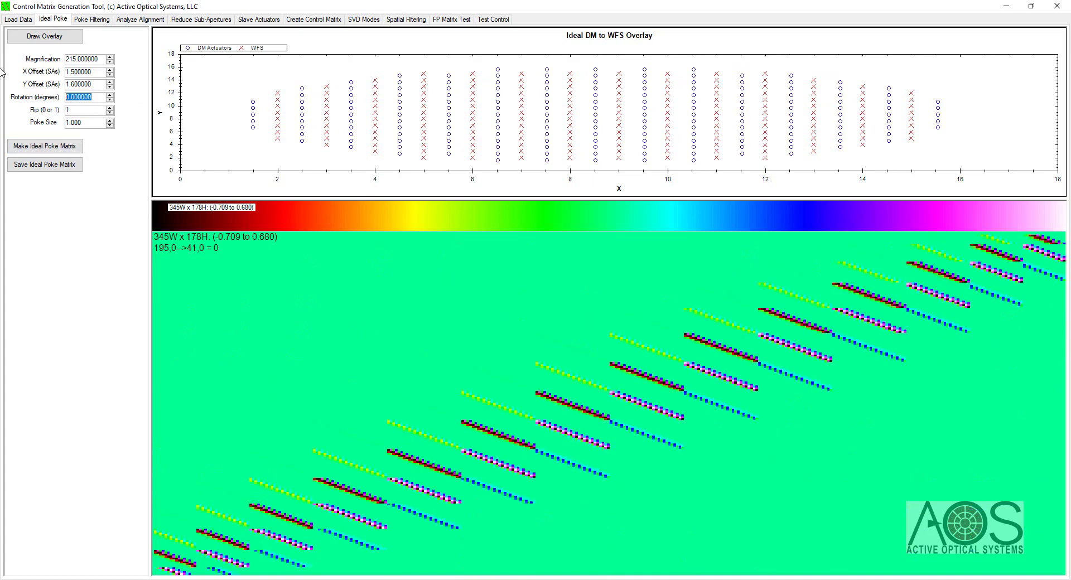
type("90")
left_click(77, 109)
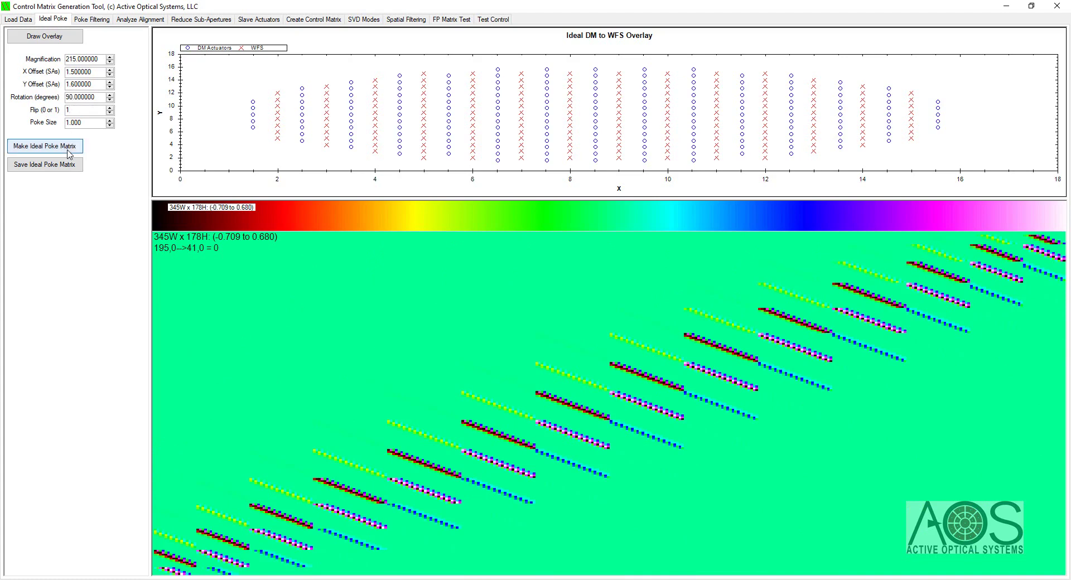
left_click(68, 149)
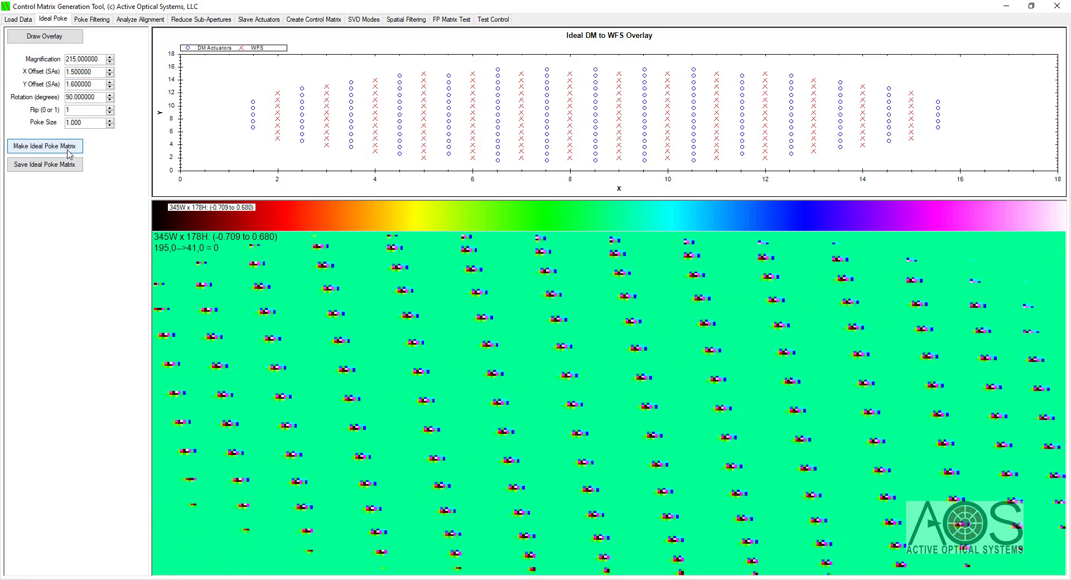
Step: Set the ideal poke rotation to 180 degrees and regenerate the ideal poke matrix
left_click(104, 97)
type("18")
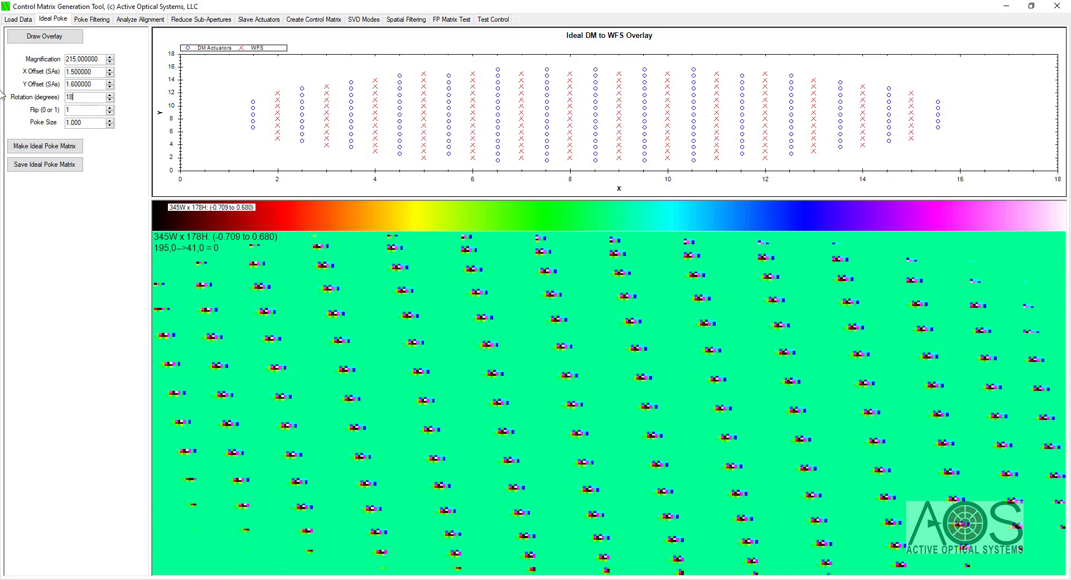
type("0")
left_click(32, 147)
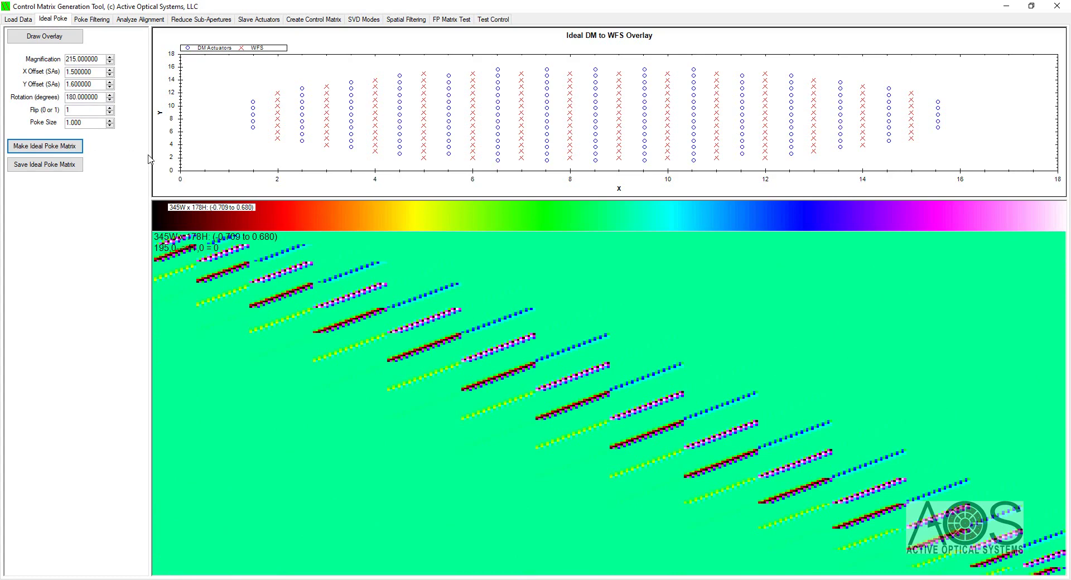
Step: Set the flip to 0 and the rotation to 0 degrees, regenerating the ideal poke matrix after each change
left_click(110, 112)
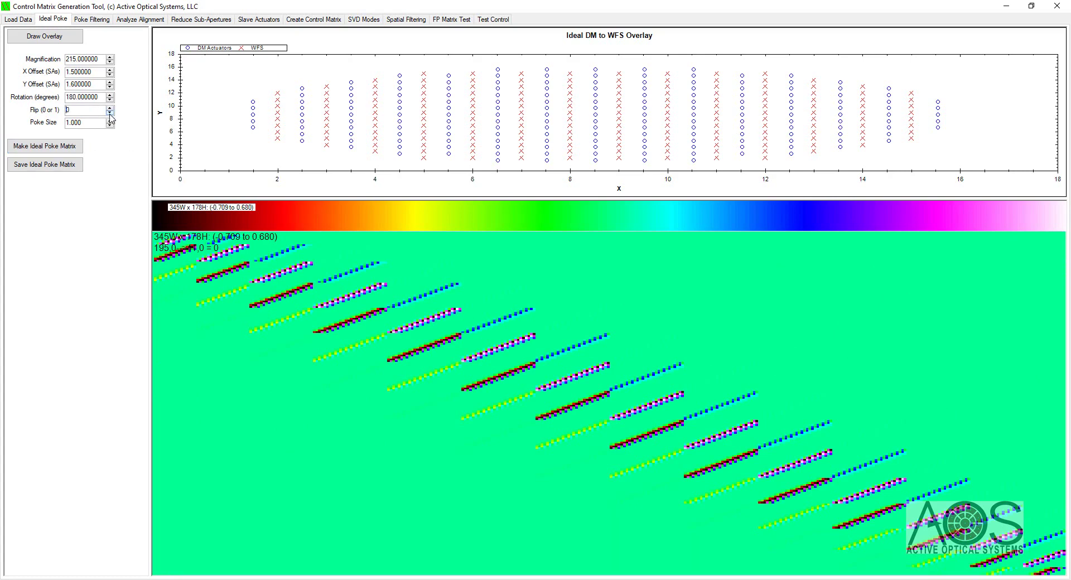
left_click(75, 146)
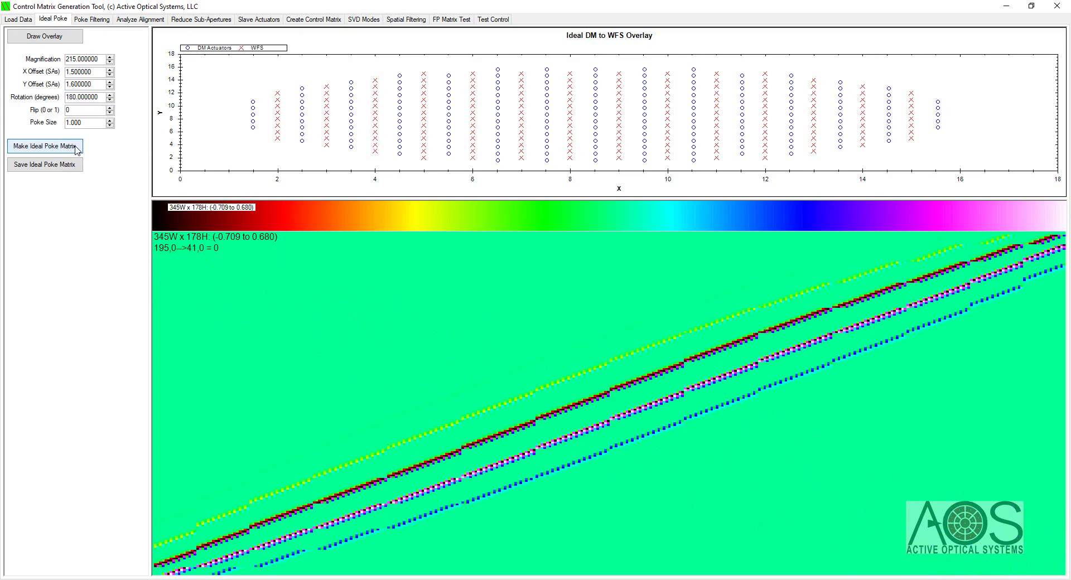
double_click(101, 97)
type("0.000000")
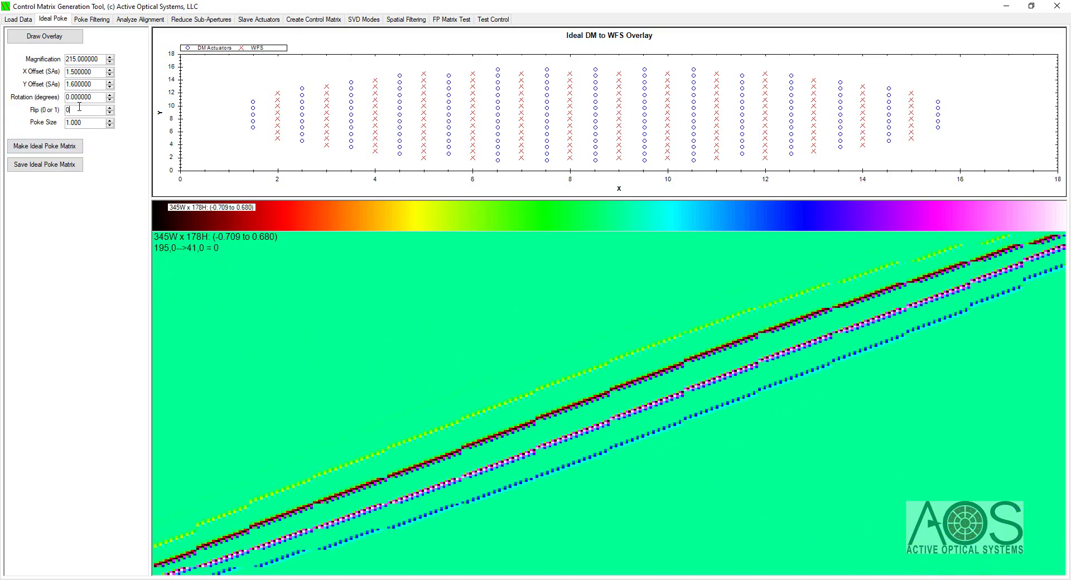
left_click(64, 146)
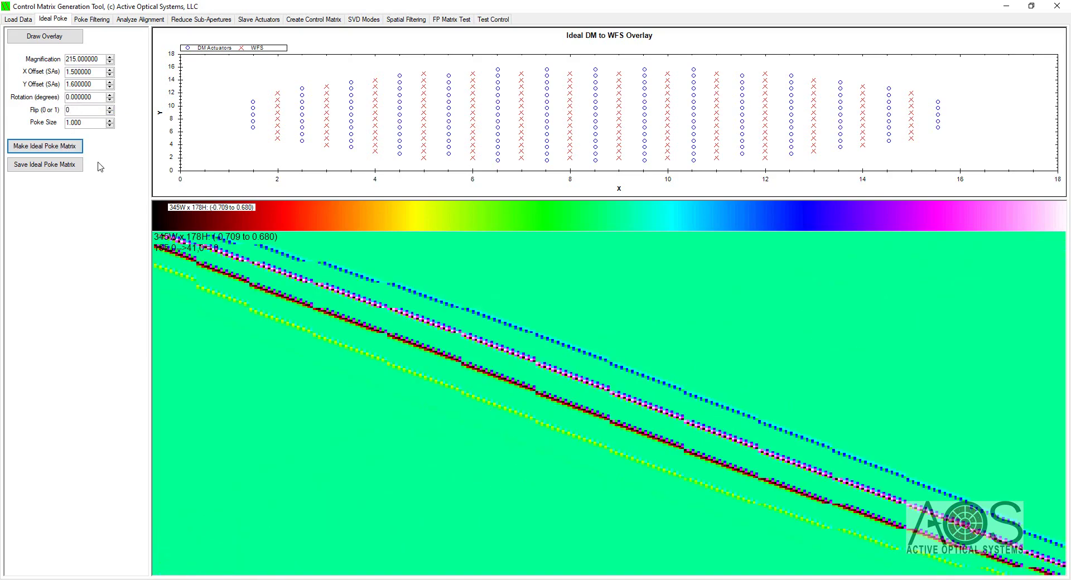
Step: Compare the loaded poke matrix with the ideal poke matrix
left_click(18, 19)
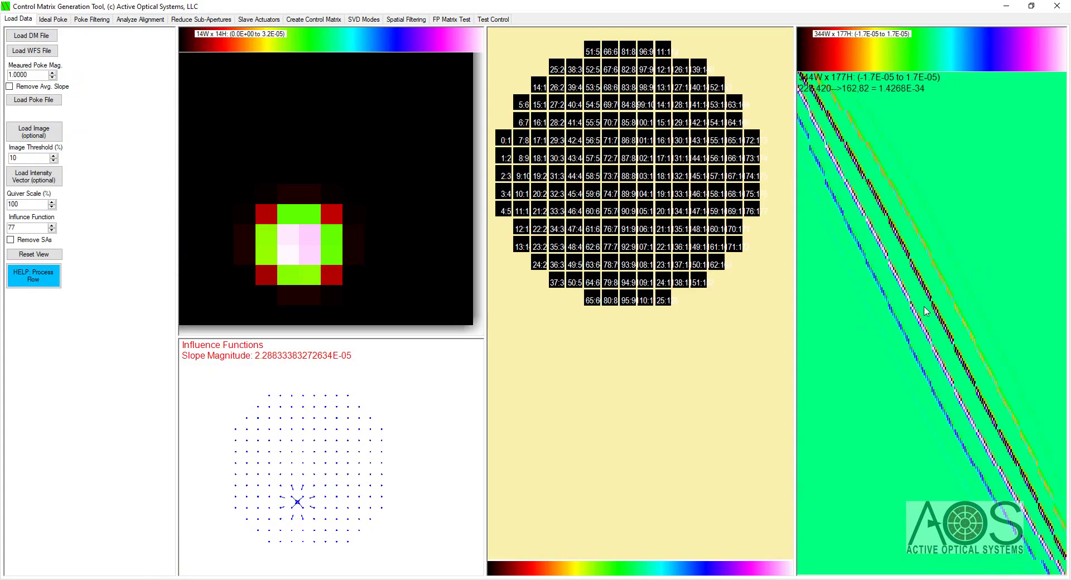
left_click(66, 21)
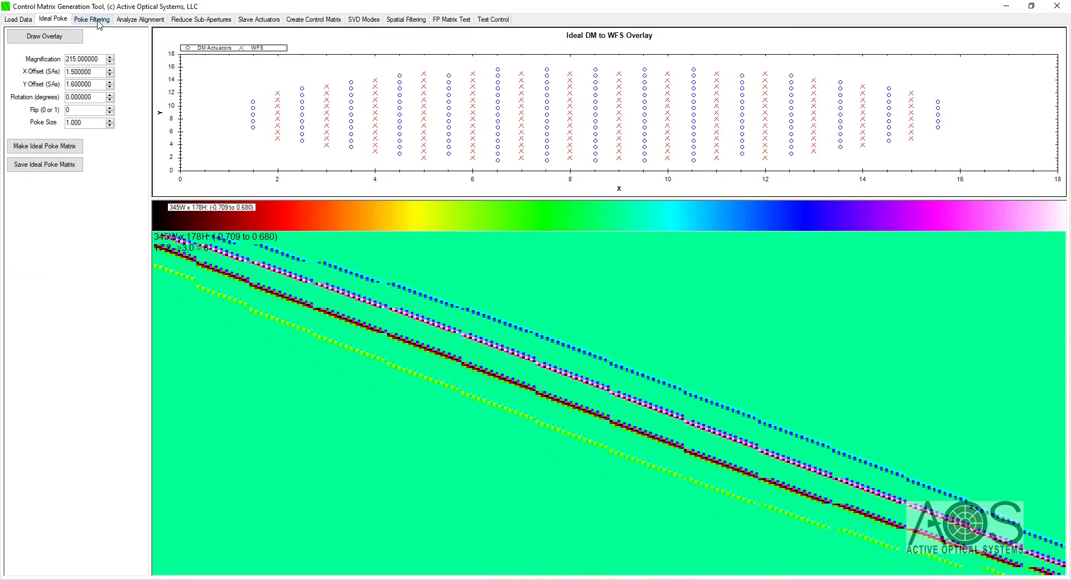
Step: Reload the measured poke data from poke.csv in the ExampleData folder
left_click(19, 20)
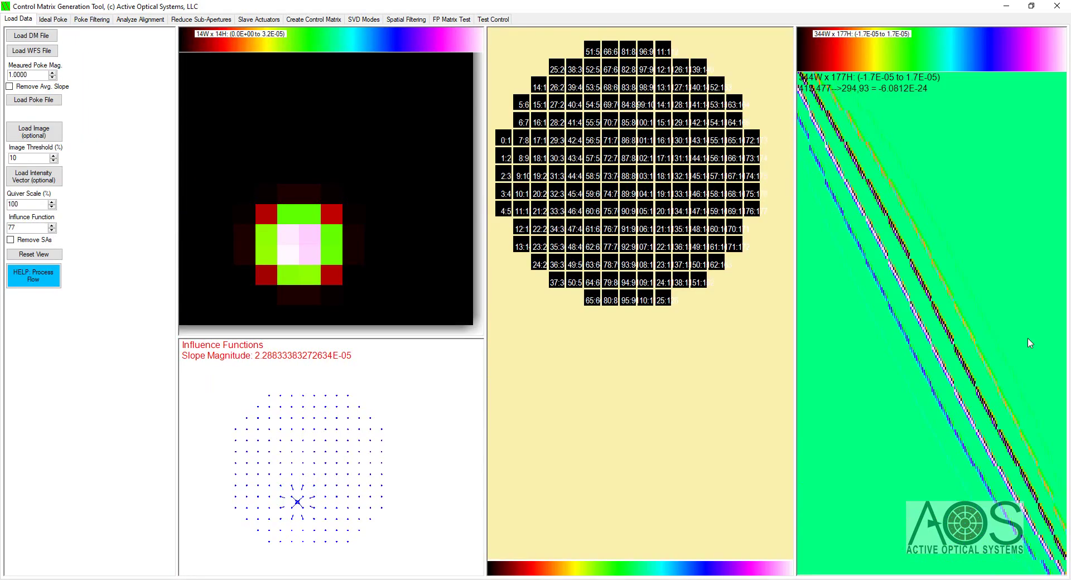
left_click(34, 104)
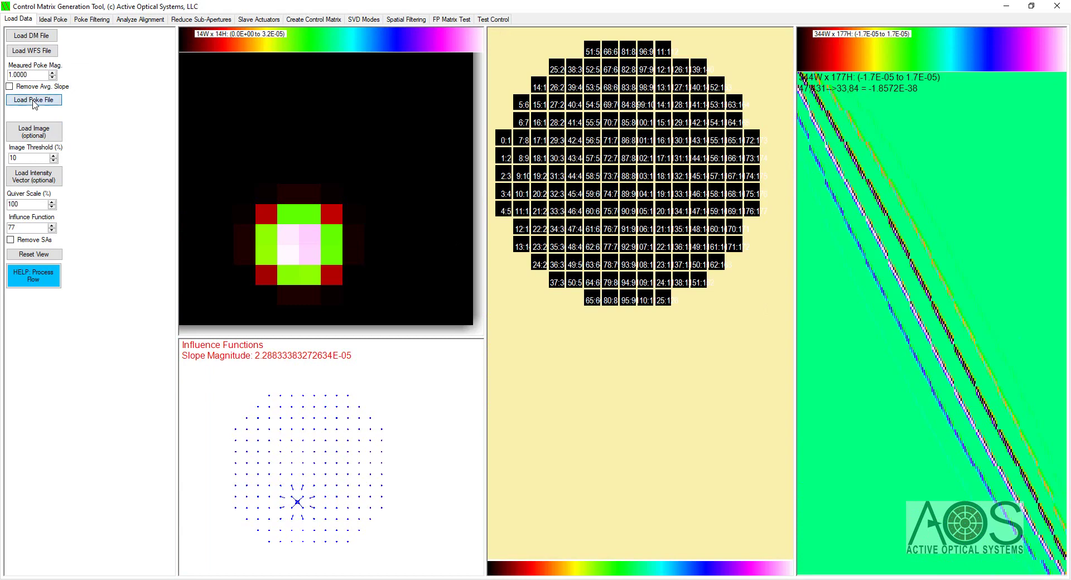
double_click(132, 211)
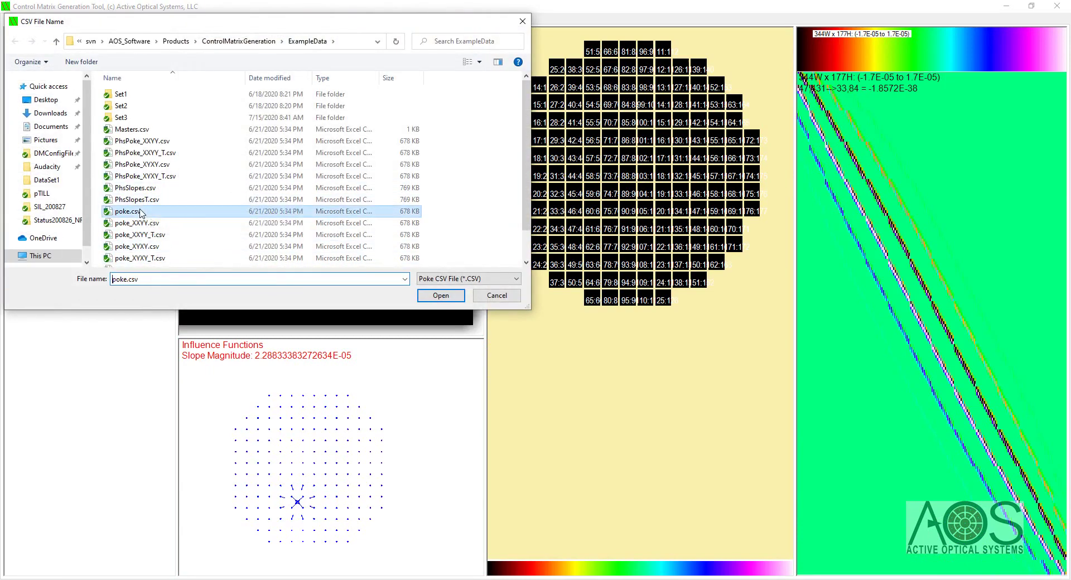
left_click(517, 328)
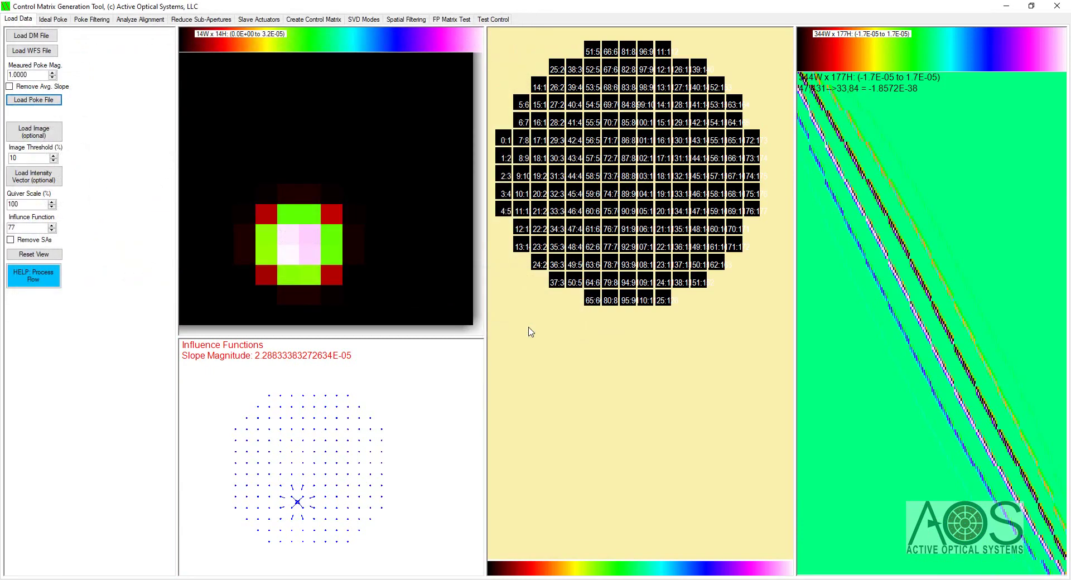
Step: Step through the influence functions just after number 77 and return to 77
left_click(51, 225)
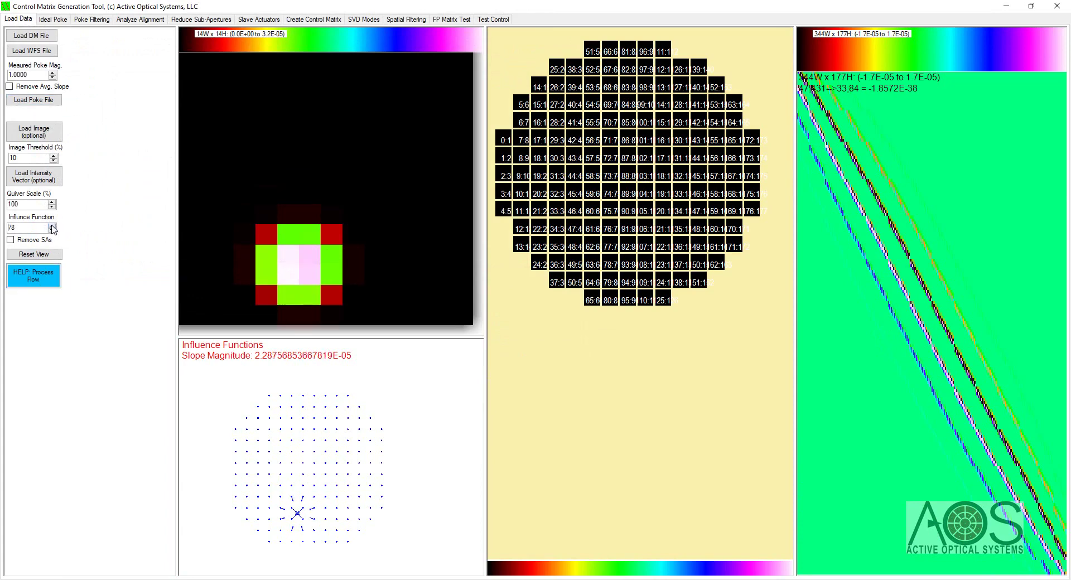
left_click(52, 226)
left_click(51, 230)
left_click(52, 230)
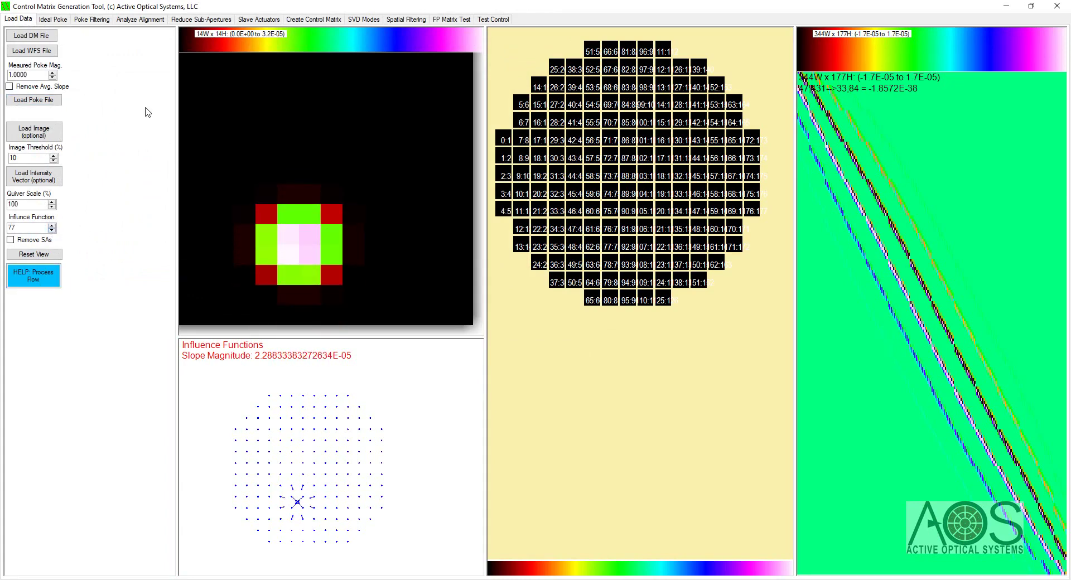
Step: Try filtering the poke matrix with a 10% low magnitude multiplier and maximum slope 5, and remove the filtering
left_click(92, 19)
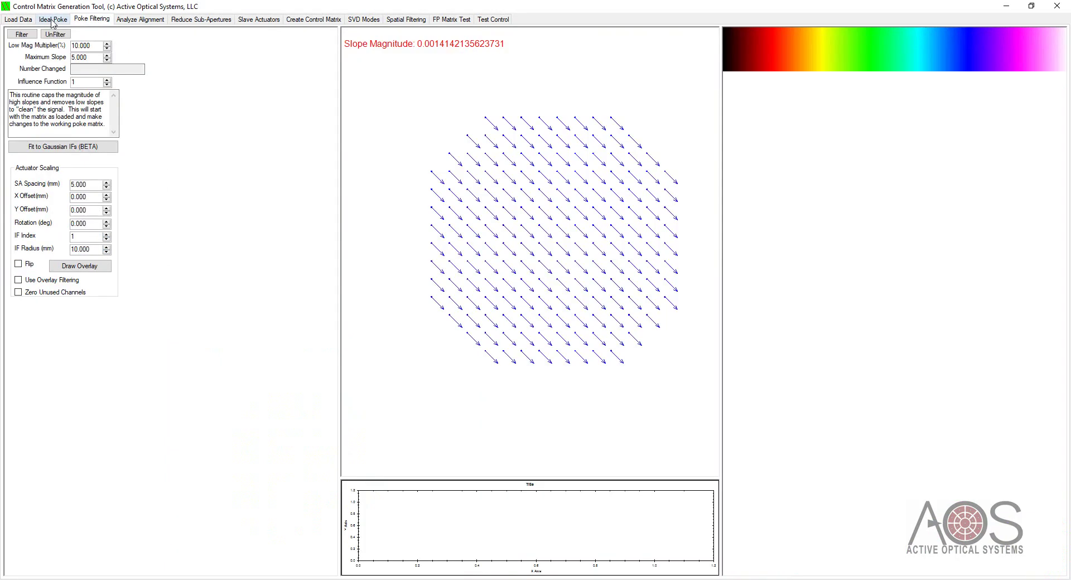
left_click(53, 20)
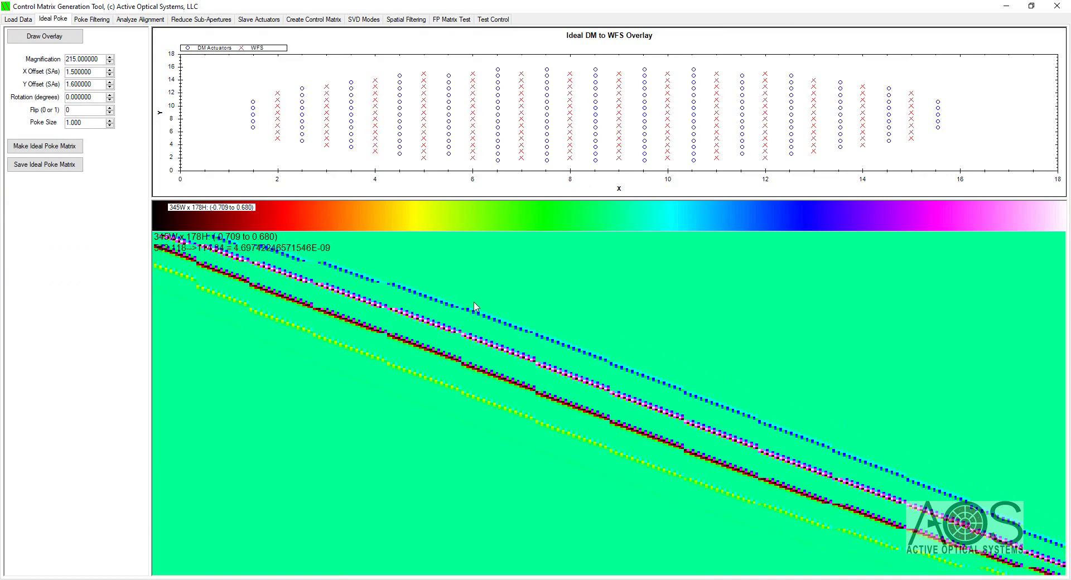
left_click(90, 20)
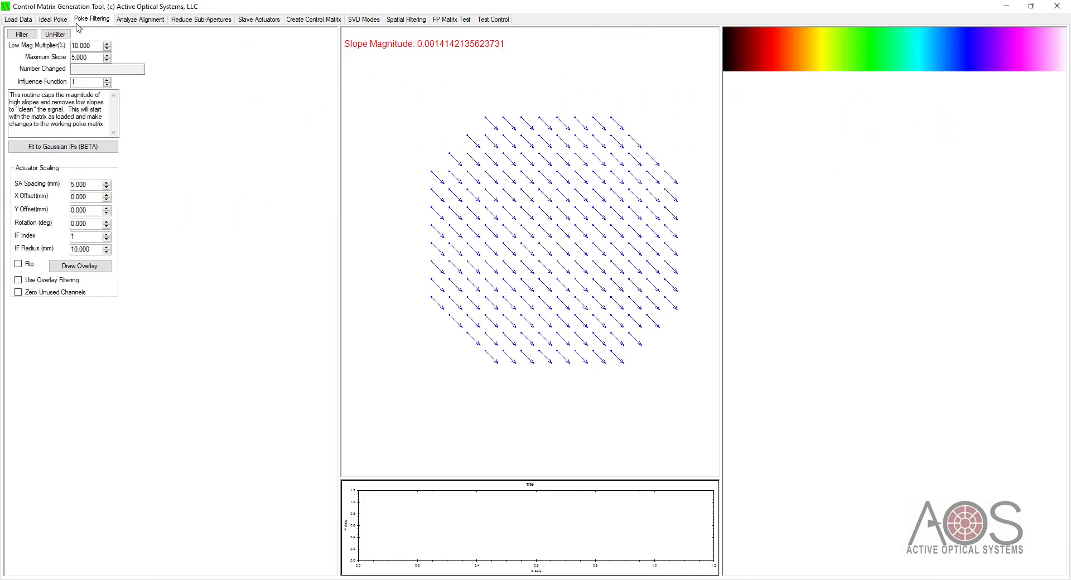
left_click(22, 36)
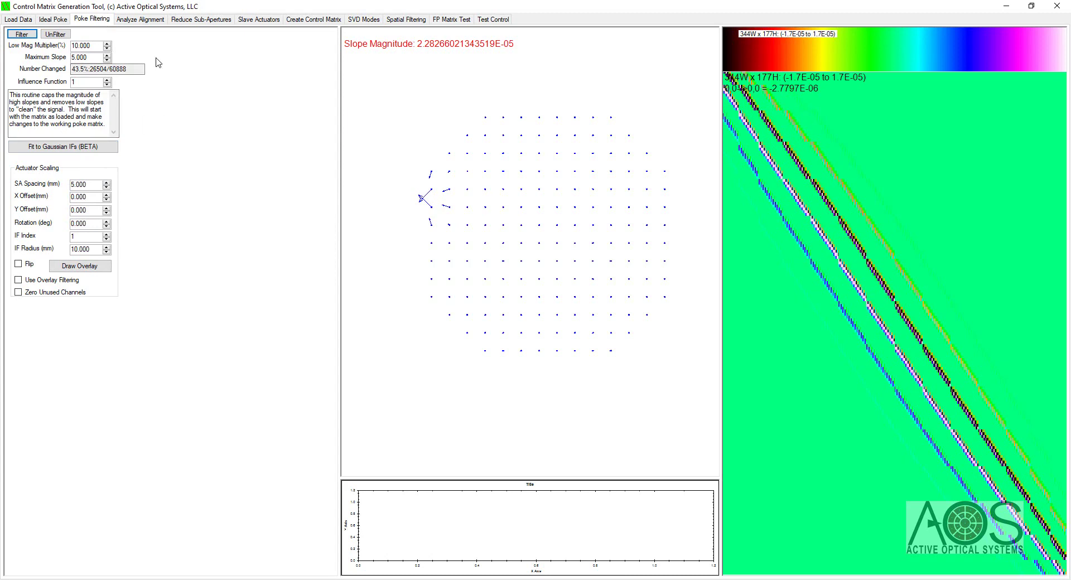
left_click(54, 34)
Step: Run the alignment analysis and enlarge the AO Overlay plot to examine the actuator indices against the sub-apertures
left_click(134, 22)
left_click(23, 39)
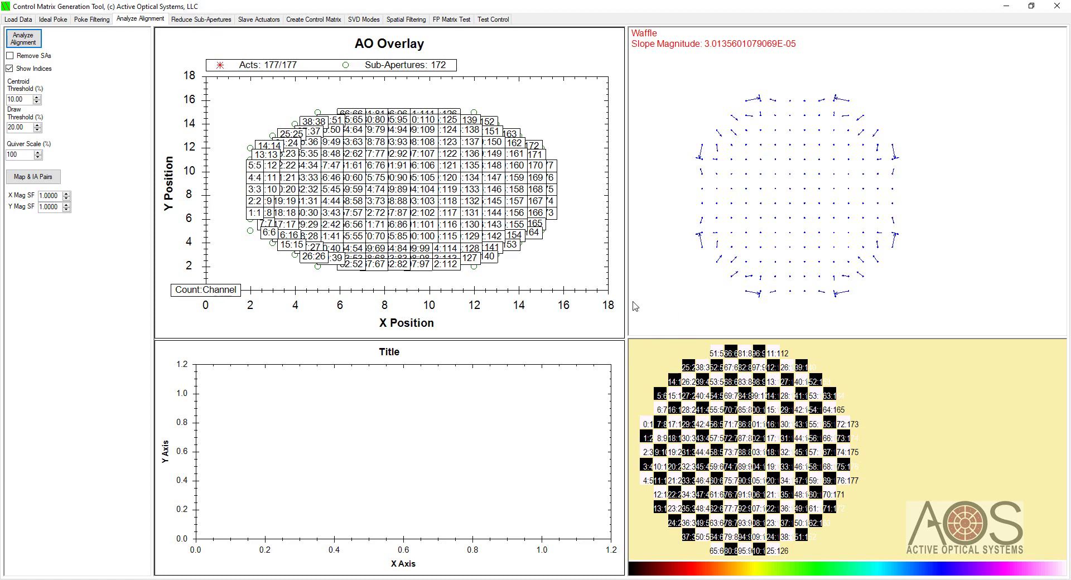
left_click_drag(627, 301, 796, 303)
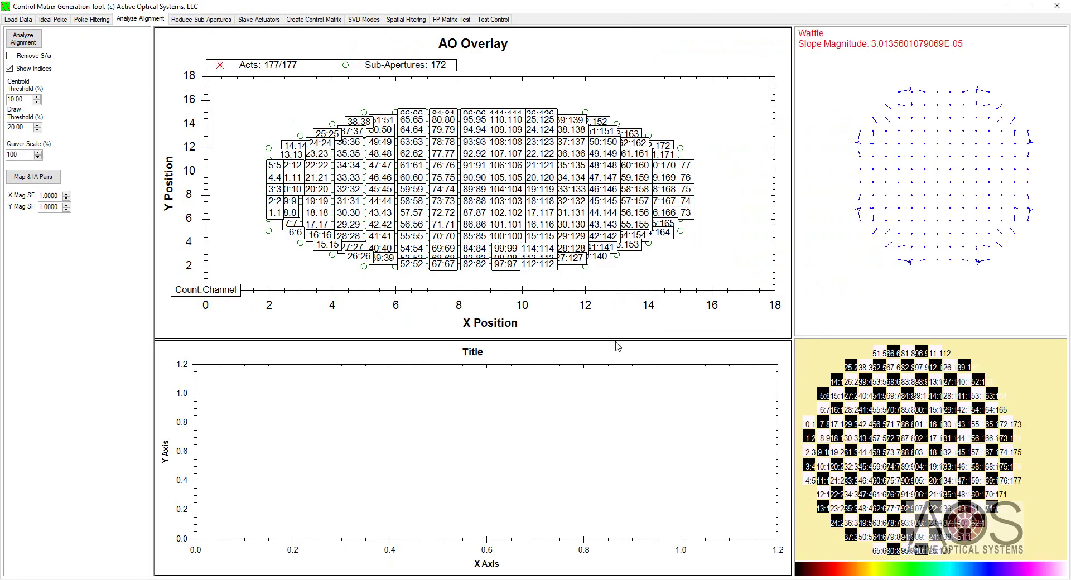
left_click_drag(617, 339, 617, 473)
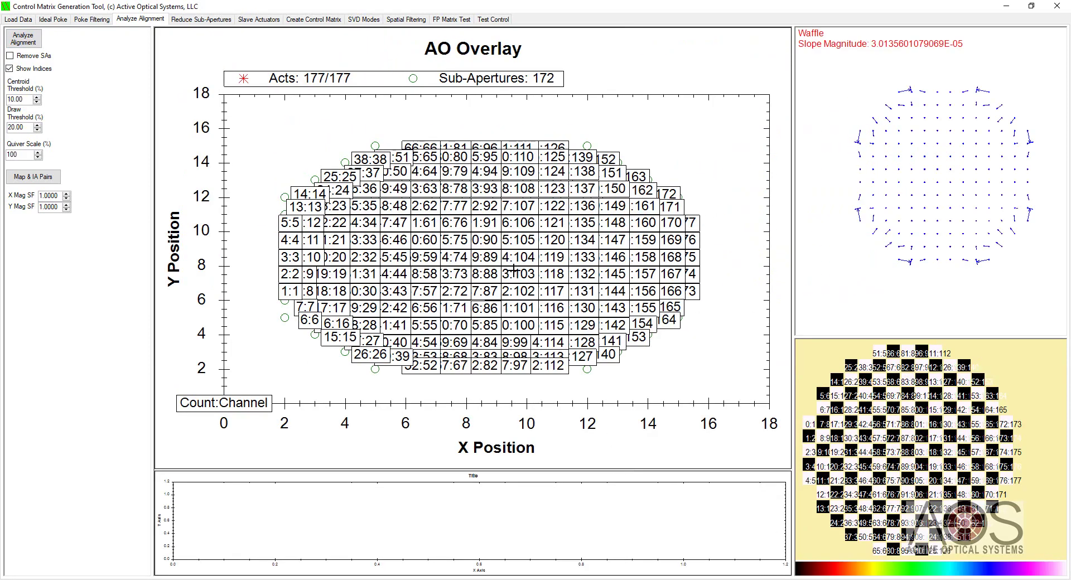
scroll(513, 270, "up", 3)
scroll(513, 270, "up", 3)
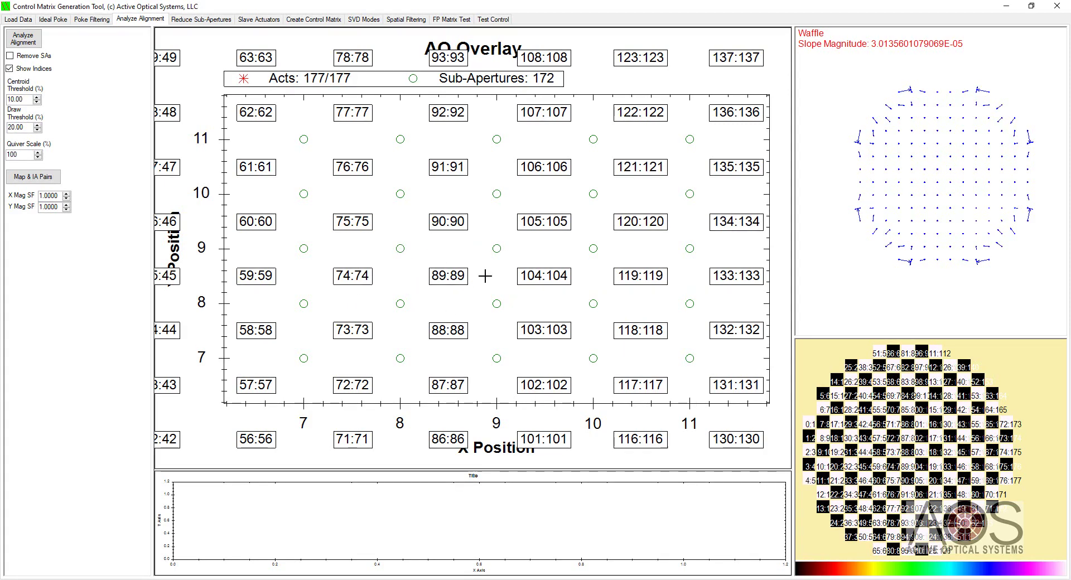
scroll(485, 276, "down", 5)
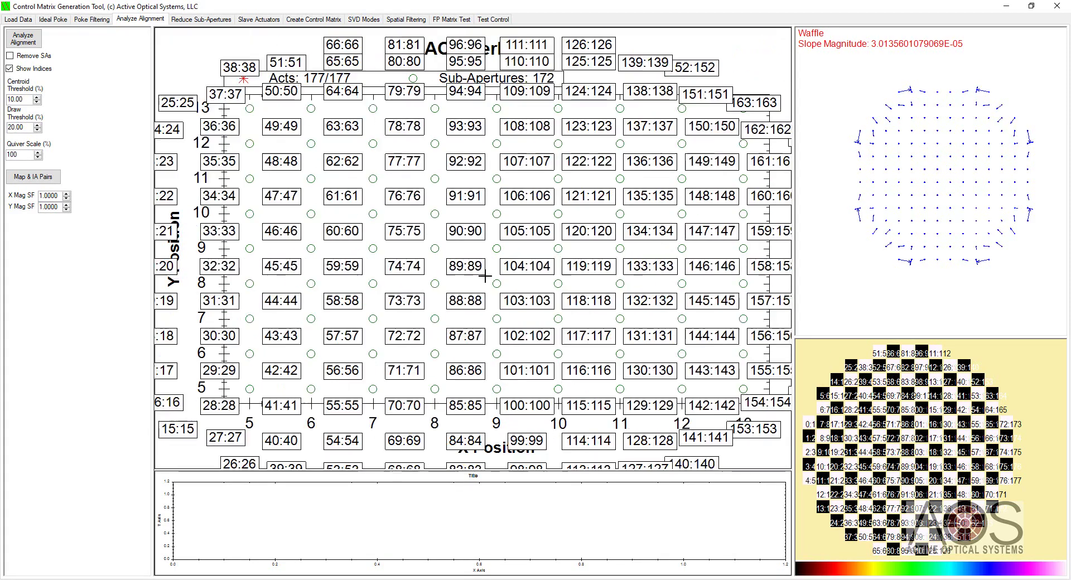
scroll(484, 276, "down", 1)
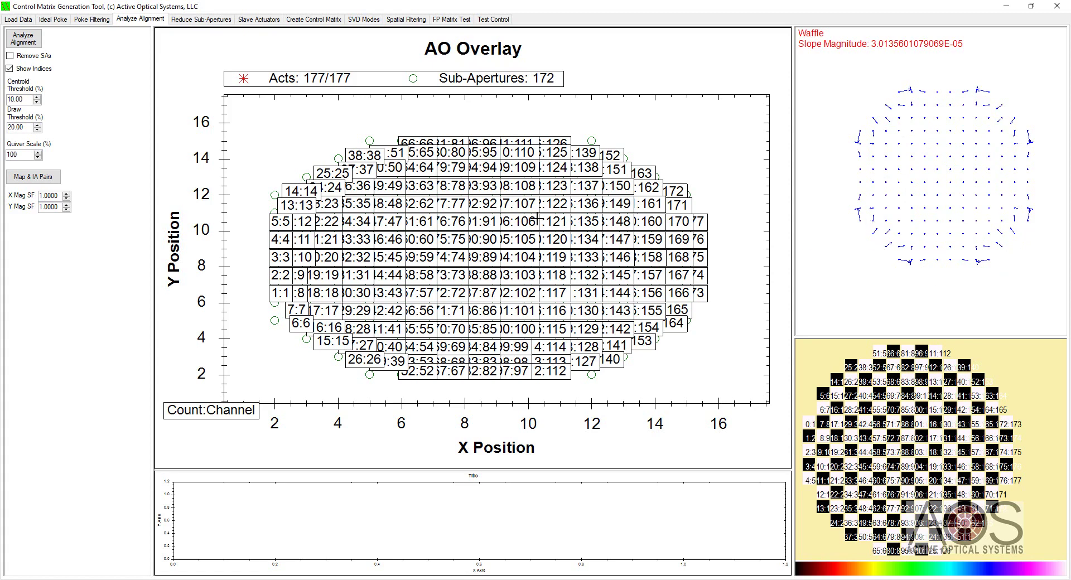
Step: Reduce the sub-aperture set using the slope magnitude metric with thresholds of 20% and 100%
left_click(191, 19)
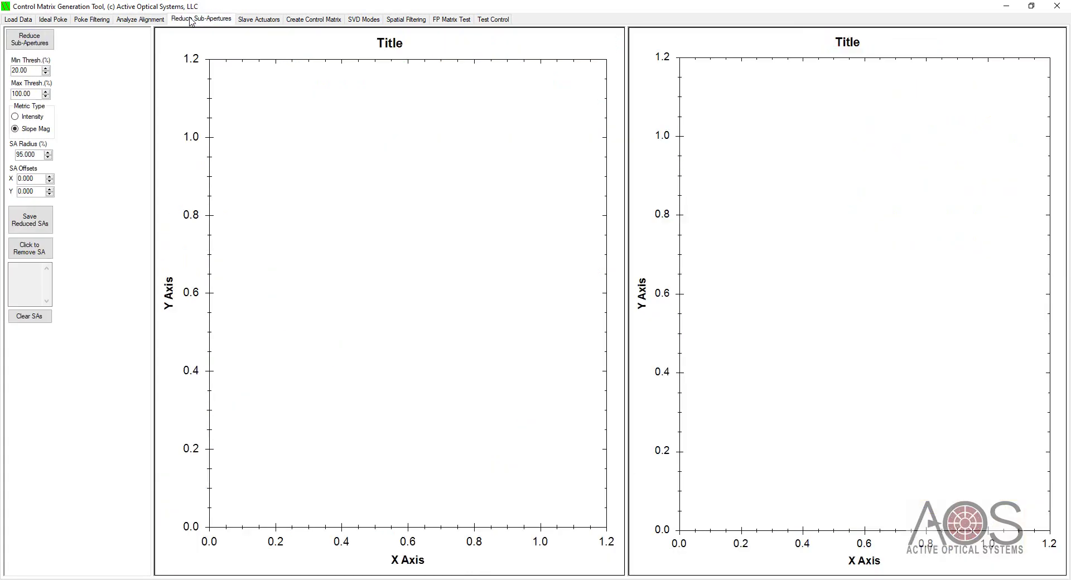
left_click(39, 47)
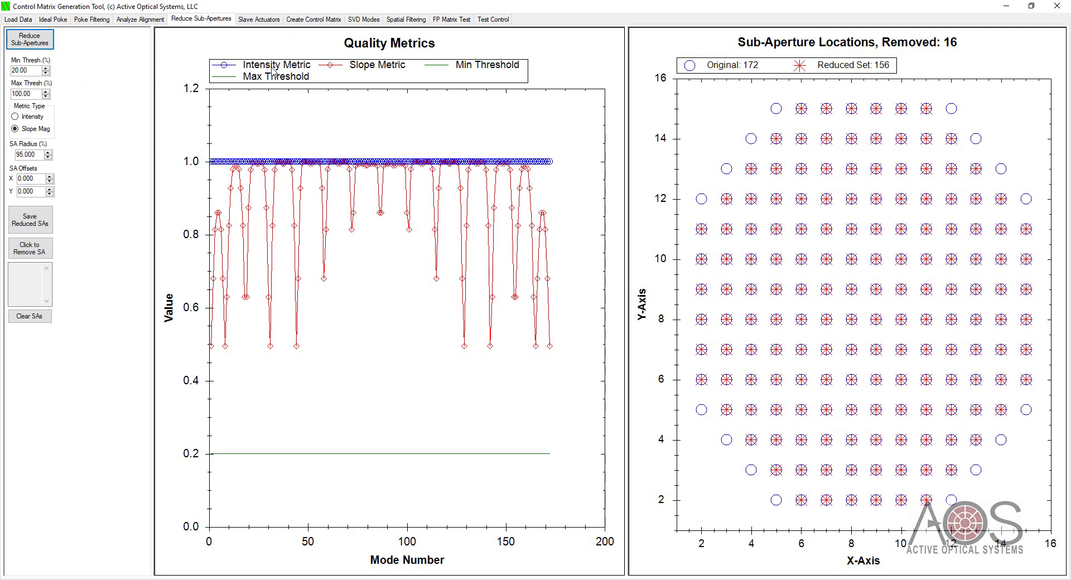
Step: Review the loaded poke matrix and influence function plots, and return to the sub-aperture reduction
left_click(19, 19)
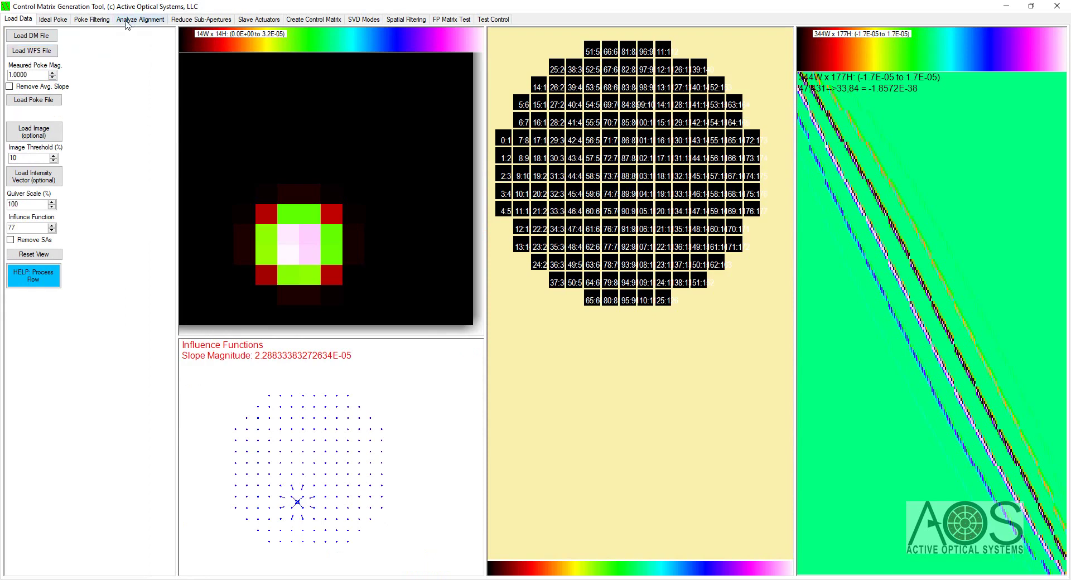
left_click(102, 21)
left_click(174, 21)
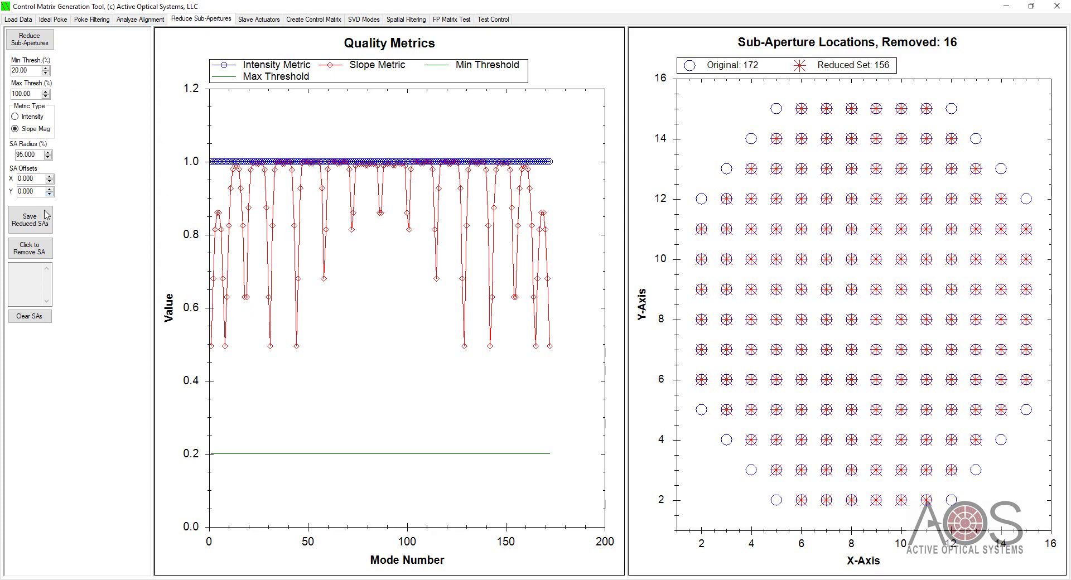
Step: Try reducing the sub-apertures with a minimum slope magnitude threshold of 55%
left_click(45, 68)
left_click(45, 68)
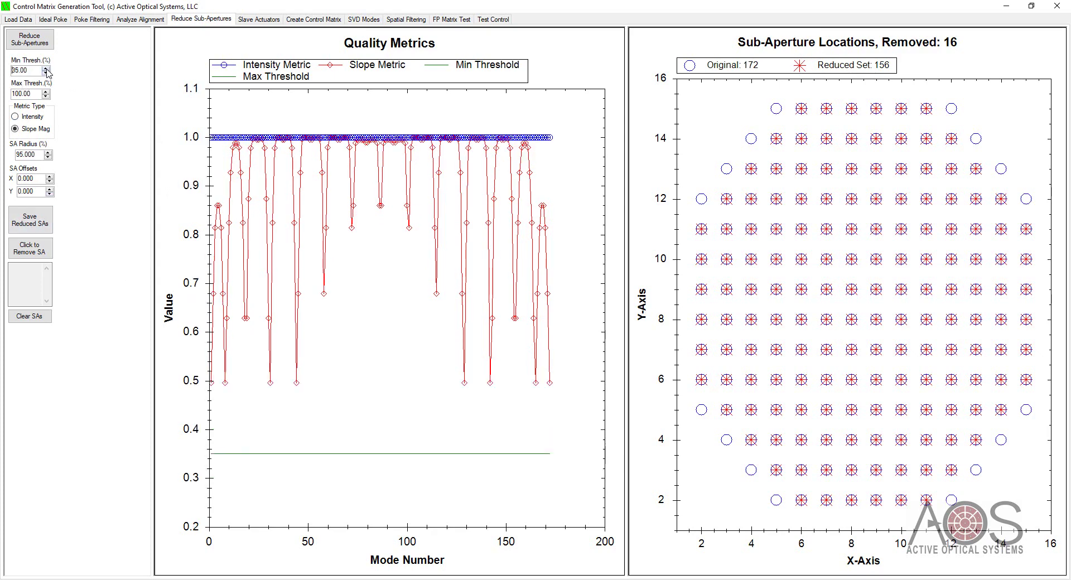
left_click(46, 68)
left_click(46, 68)
left_click(45, 68)
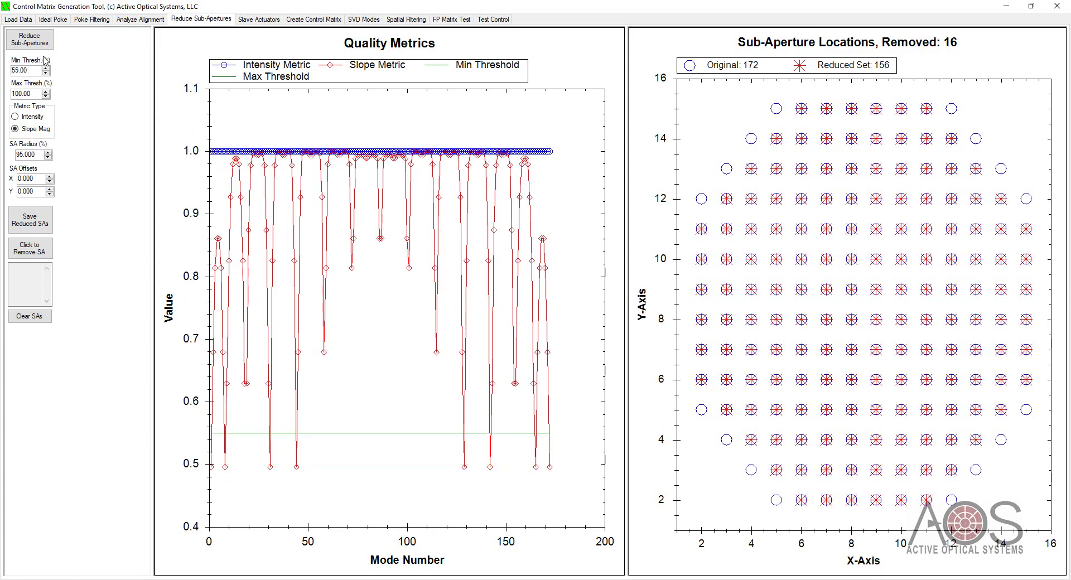
left_click(29, 39)
Step: Try raising the minimum threshold for the sub-aperture reduction to 85%
left_click(46, 67)
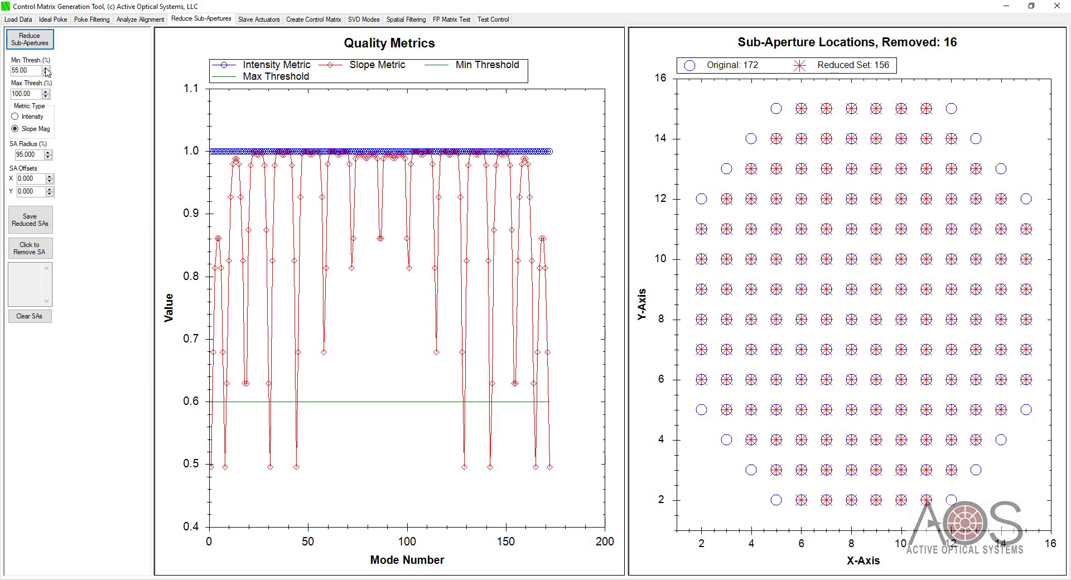
left_click(46, 68)
left_click(45, 68)
left_click(45, 68)
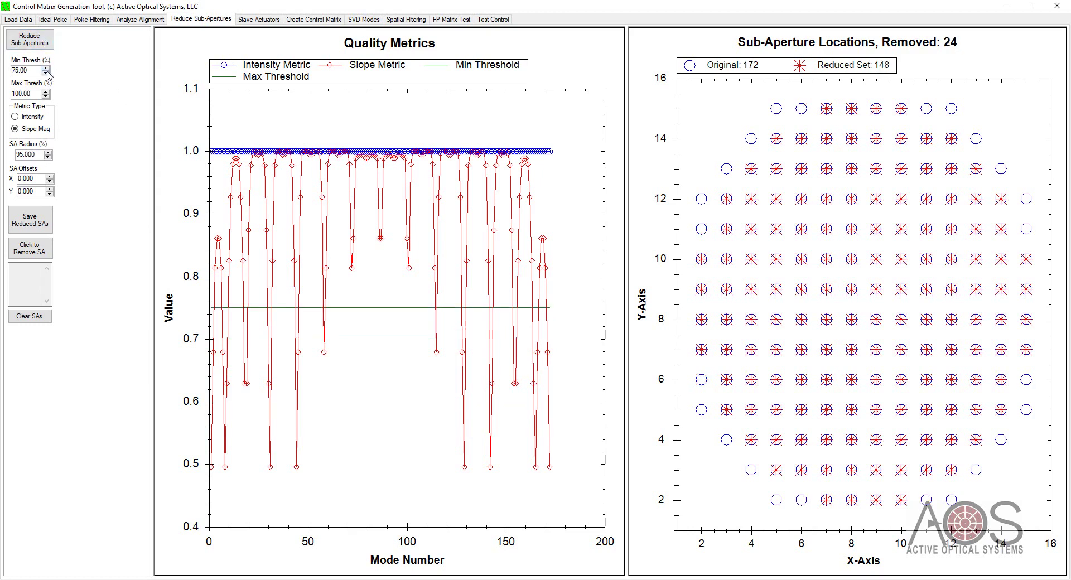
left_click(45, 68)
left_click(46, 68)
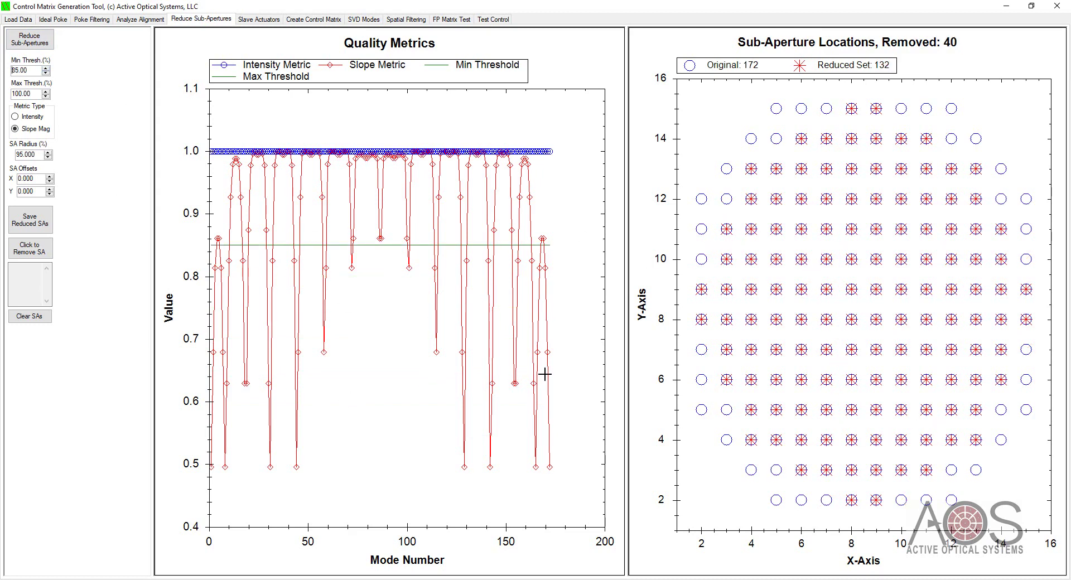
Step: Lower the minimum threshold for the sub-aperture reduction to 0%
left_click(45, 73)
left_click(45, 74)
left_click(46, 73)
left_click(46, 73)
left_click(45, 73)
left_click(46, 73)
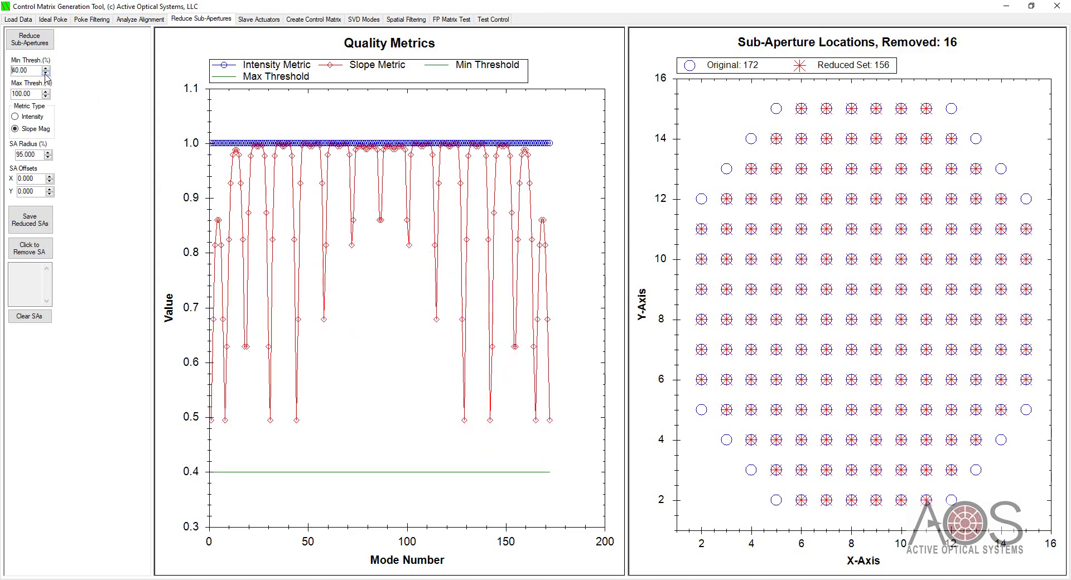
left_click(46, 74)
left_click(46, 73)
left_click(46, 73)
left_click(45, 73)
left_click(46, 74)
left_click(46, 73)
left_click(46, 73)
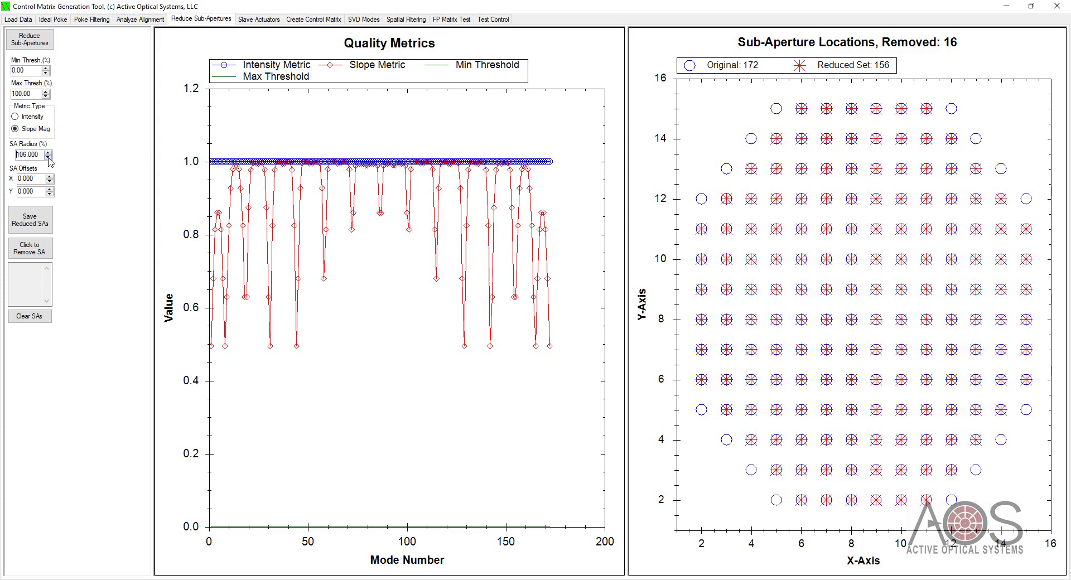
Step: Set the sub-aperture radius to 46%, cancel saving the reduced set as a new WFS file, and run the sub-aperture reduction
left_click(48, 158)
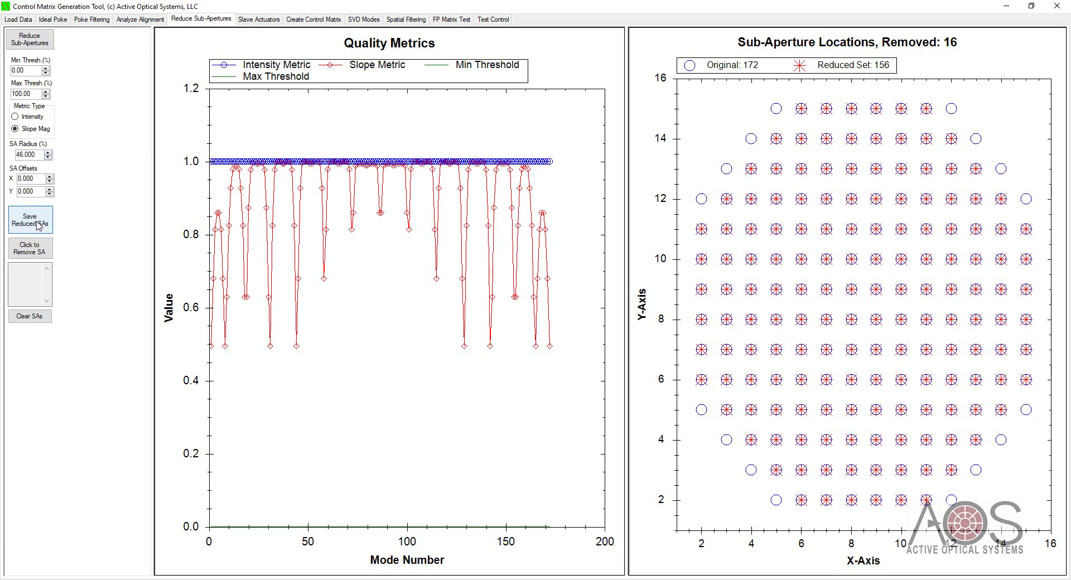
left_click(37, 222)
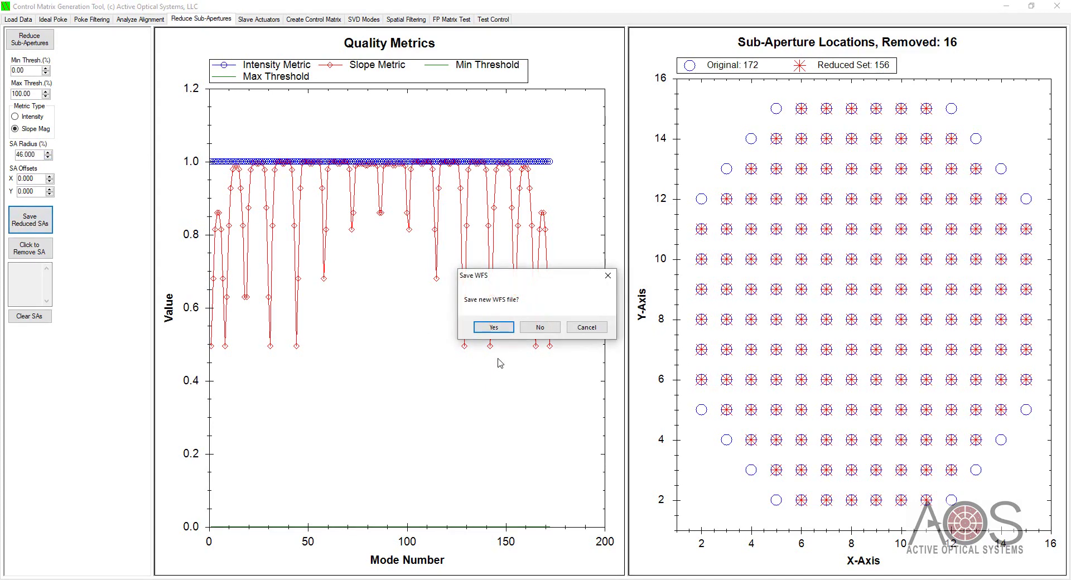
left_click(594, 329)
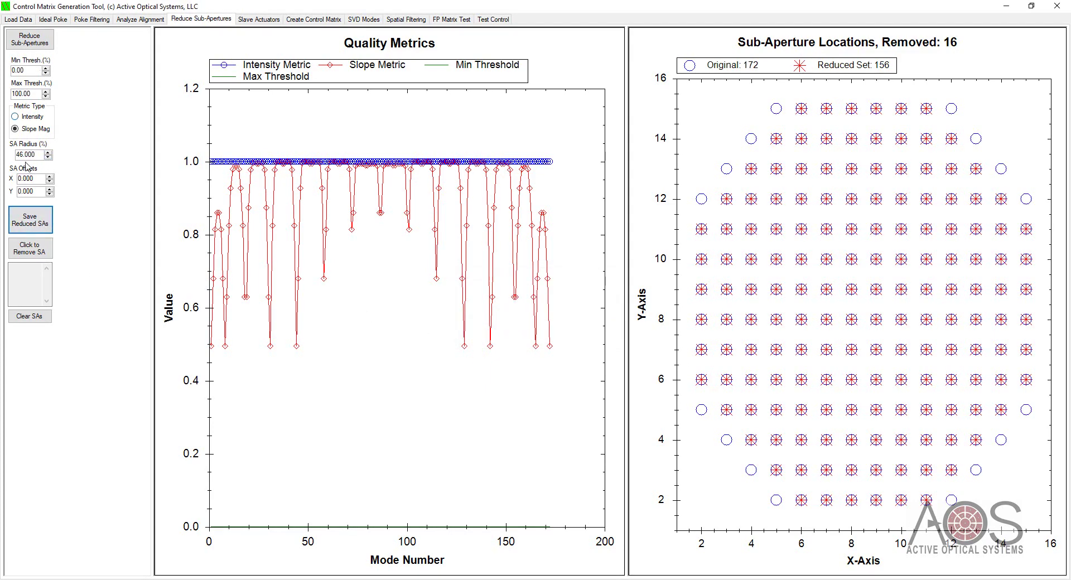
left_click(31, 44)
Step: Run the sub-aperture reduction with a radius of 102%, and again with a radius of 77%
left_click(48, 153)
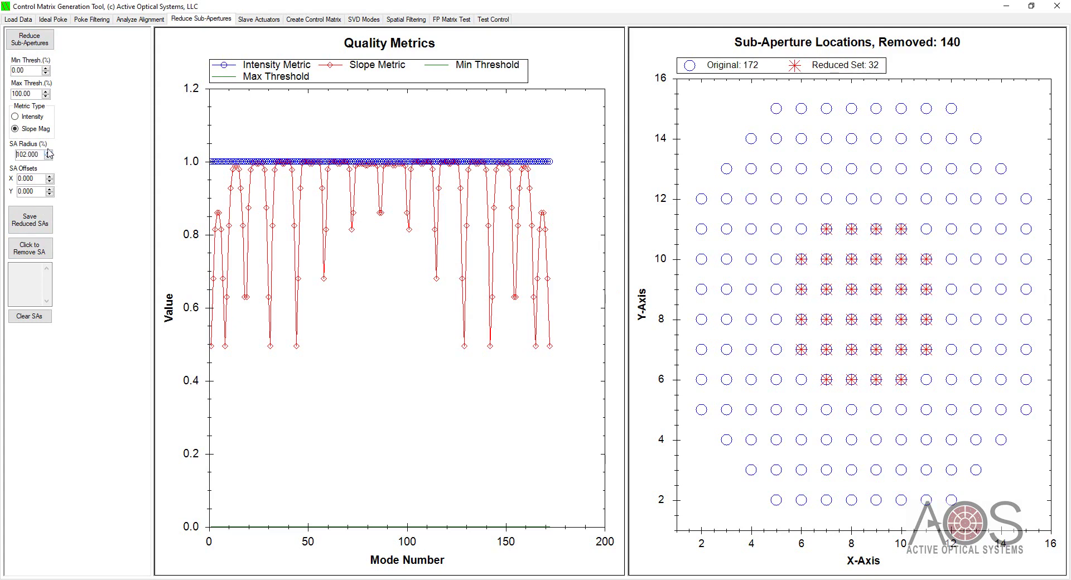
left_click(24, 45)
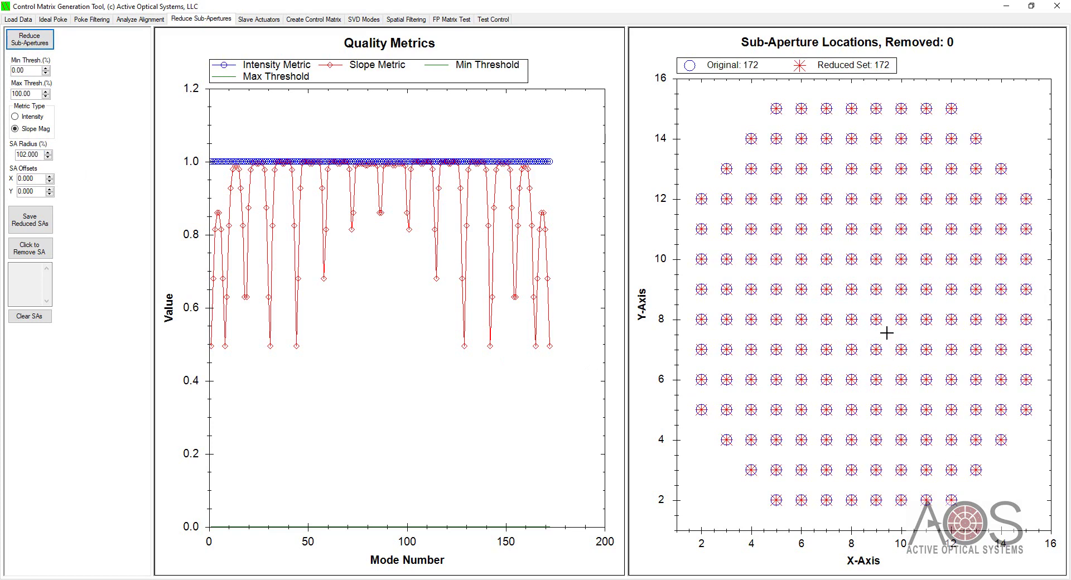
left_click(48, 157)
left_click(29, 39)
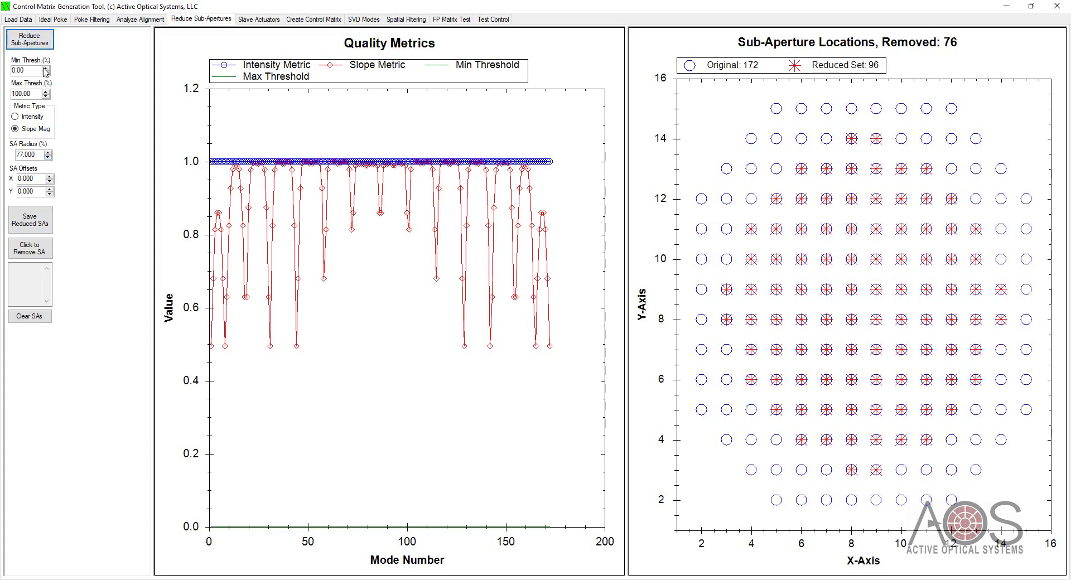
Step: Try the sub-aperture reduction with an X offset of 3, and rerun it with the offset restored to 0
left_click(49, 176)
left_click(29, 39)
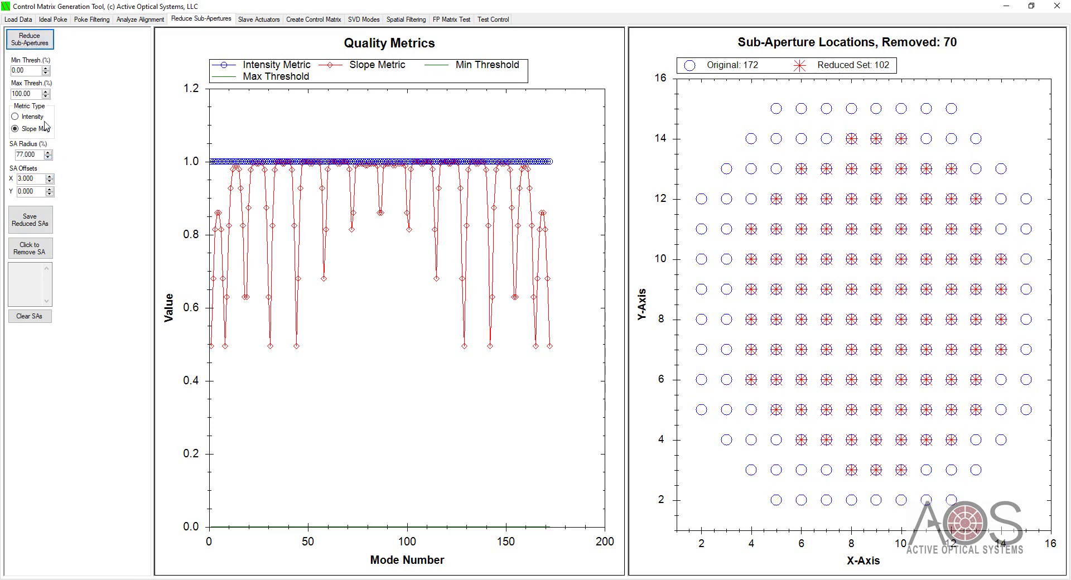
left_click(49, 181)
left_click(29, 39)
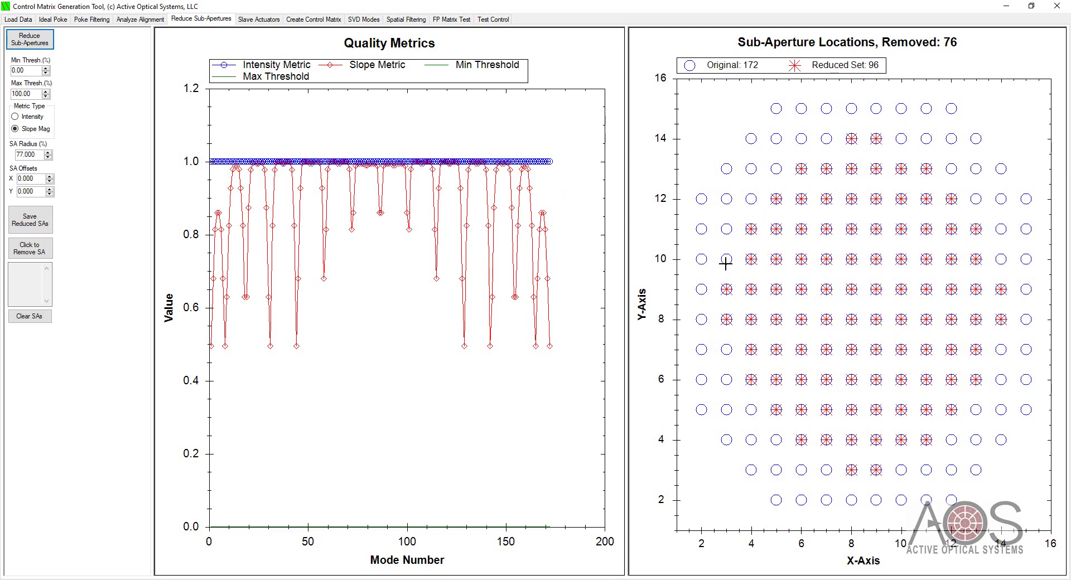
Step: Set the sub-aperture radius to 110% and rerun the sub-aperture reduction
left_click(48, 153)
left_click(29, 39)
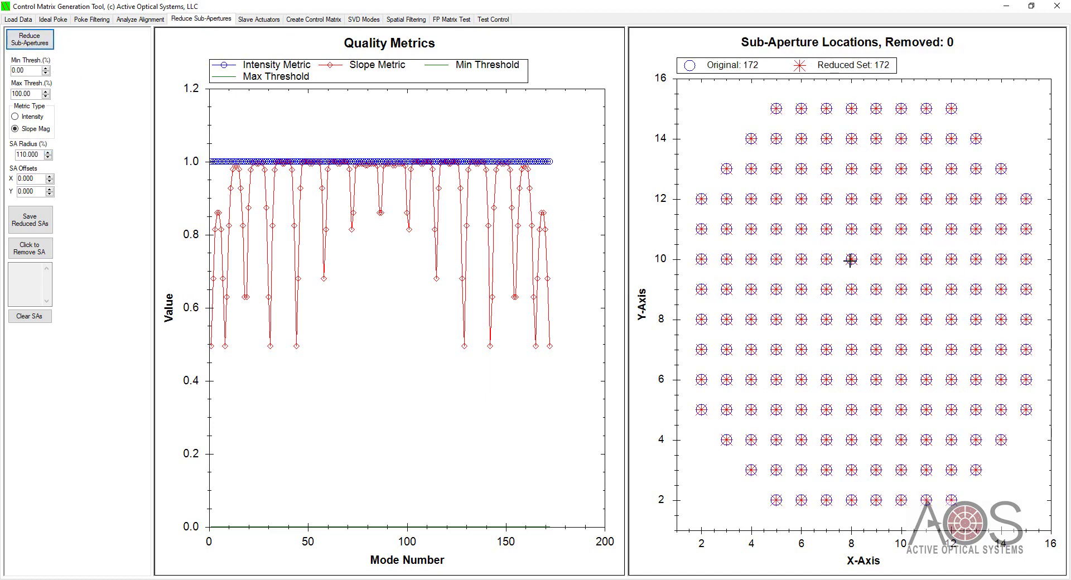
Step: Slave the actuators with the default 33% threshold and 90% radius, and again with a slave radius of 101%
left_click(260, 21)
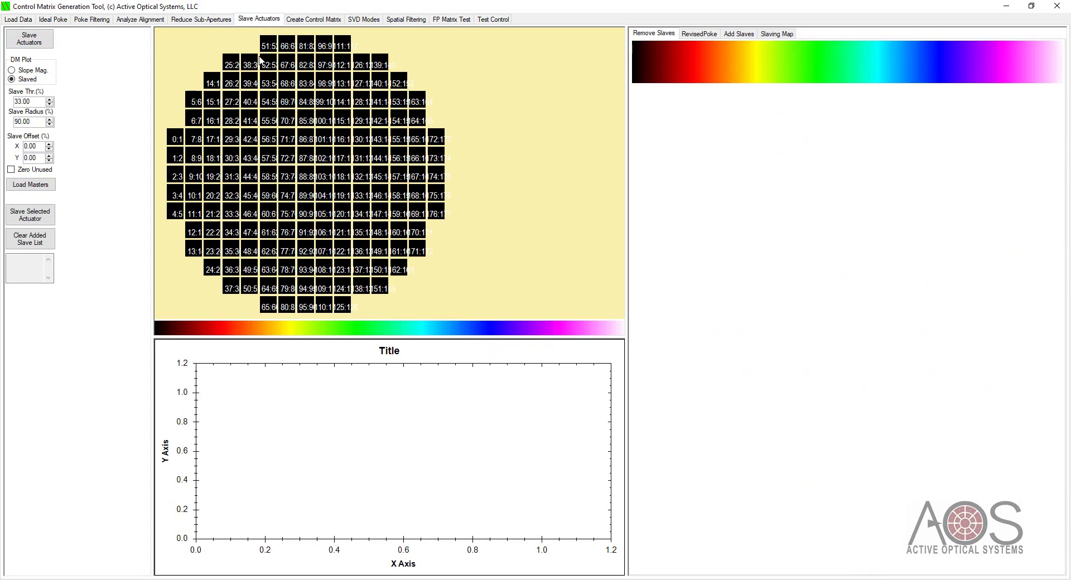
left_click(45, 44)
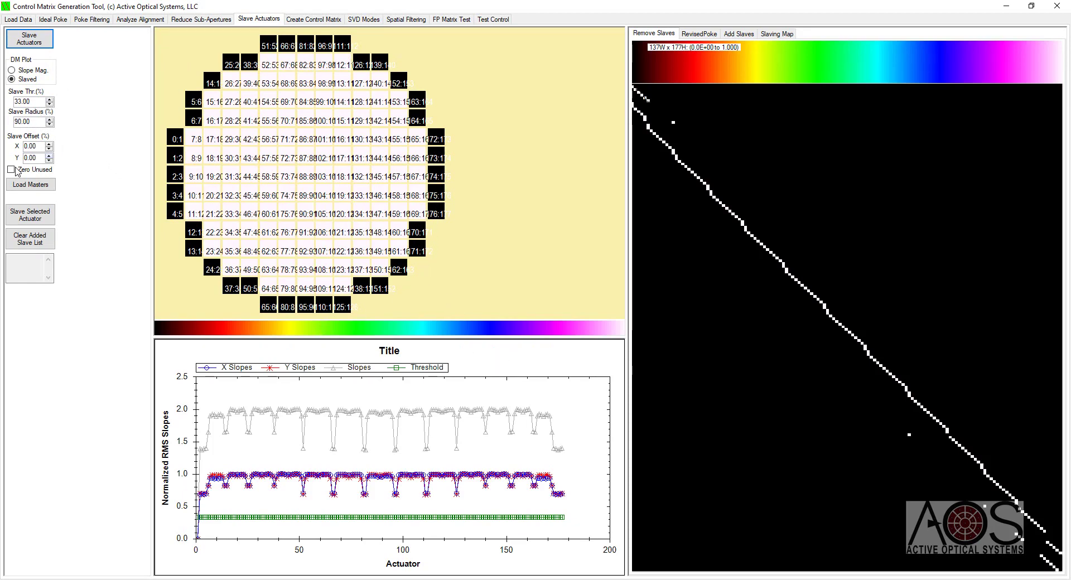
left_click(49, 118)
left_click(50, 119)
left_click(41, 39)
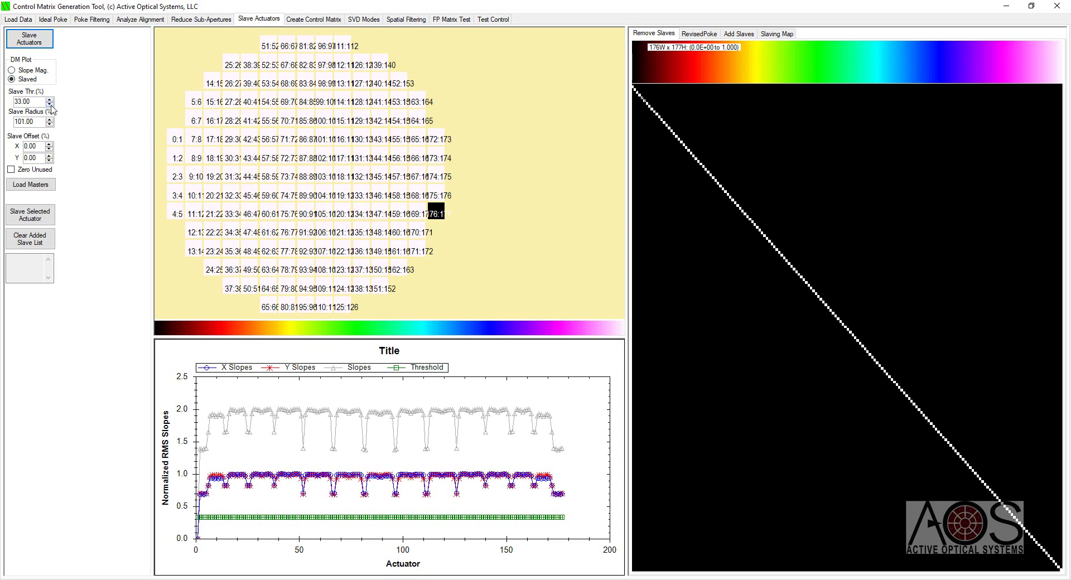
Step: Set the slave threshold to 26% and the slave radius to 94%, and slave the actuators again
left_click(50, 104)
left_click(49, 104)
left_click(50, 120)
left_click(50, 124)
left_click(29, 39)
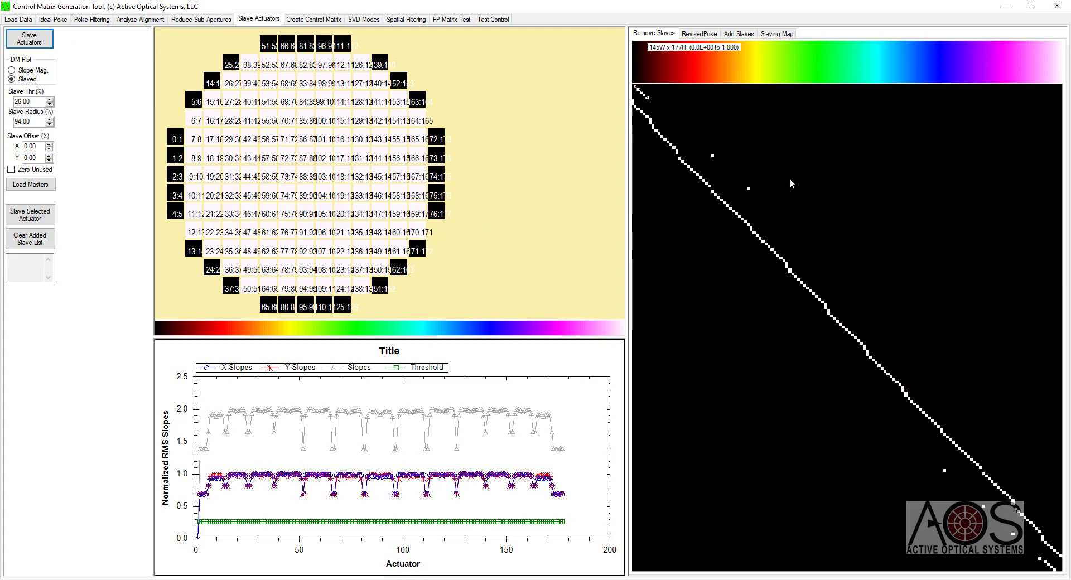
Step: Examine the slave addition matrix, the revised poke matrix and the slaving map of masters and slaves
left_click(743, 34)
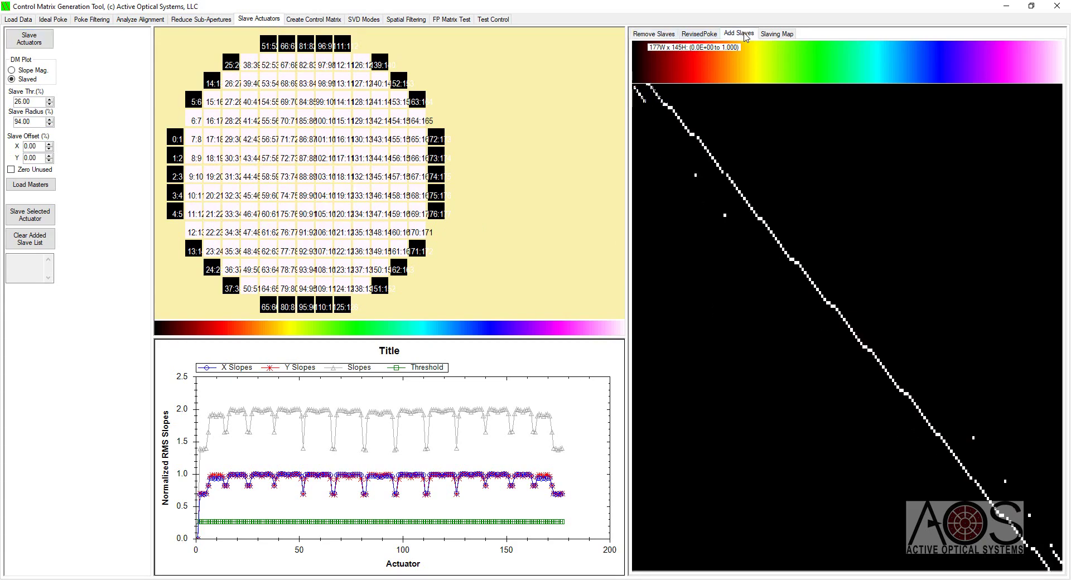
left_click(713, 34)
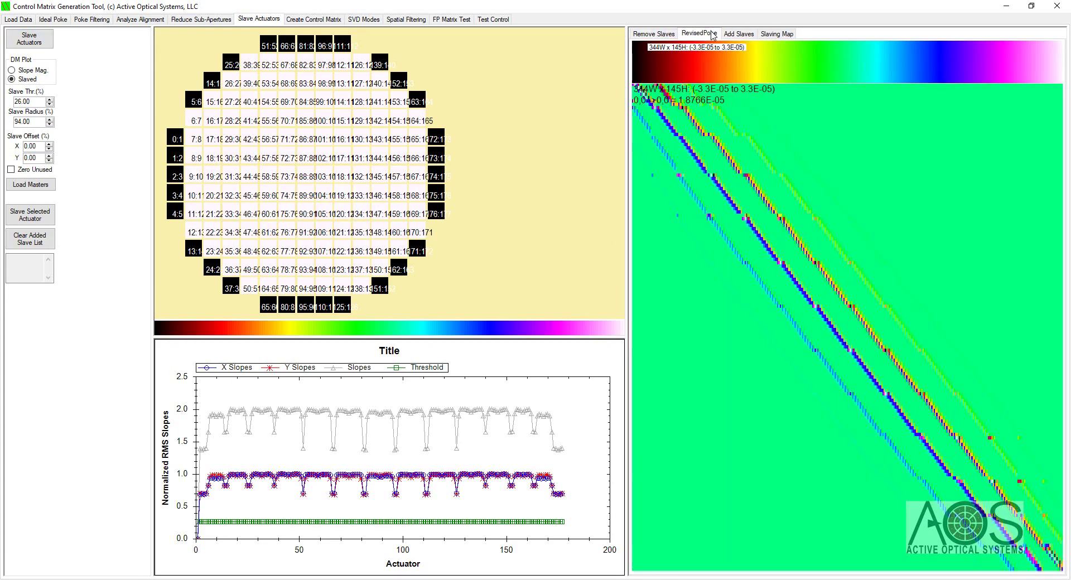
left_click(789, 34)
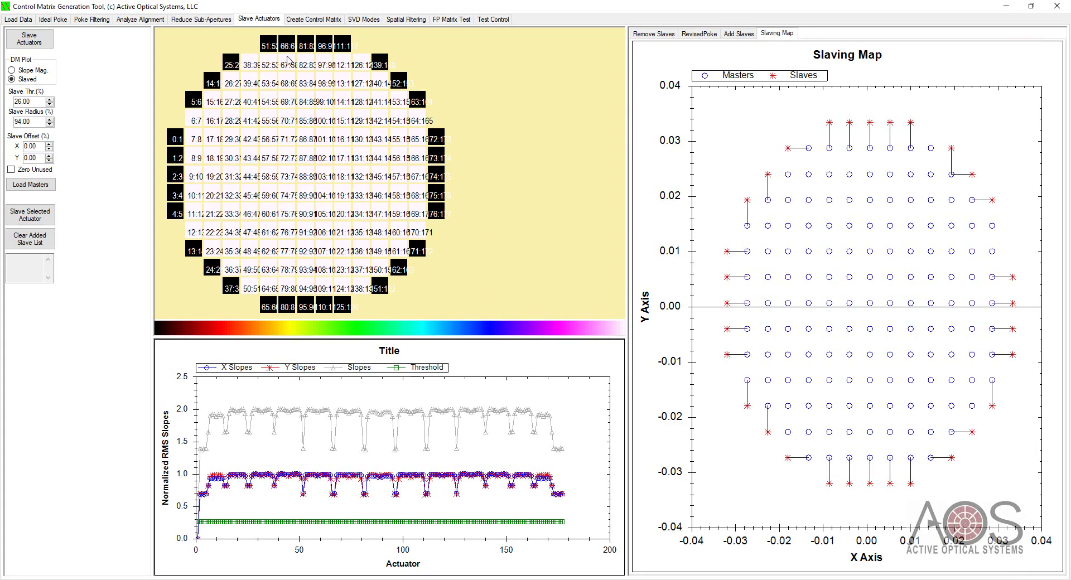
Step: Make the control matrix, and remake it with 2 SVD modes removed and without zeroing the eliminated sub-apertures
left_click(308, 19)
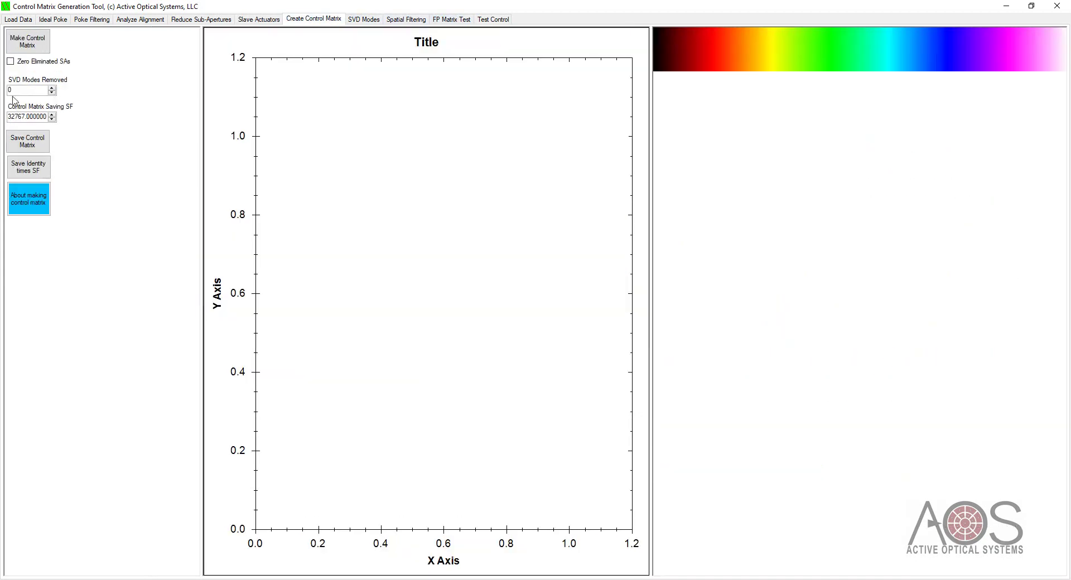
left_click(44, 50)
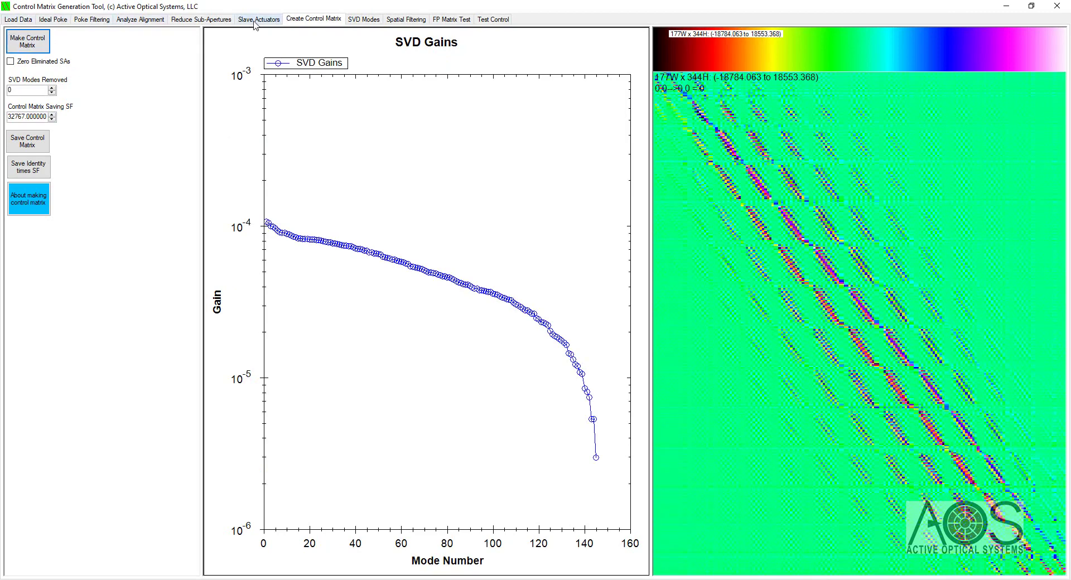
left_click(20, 65)
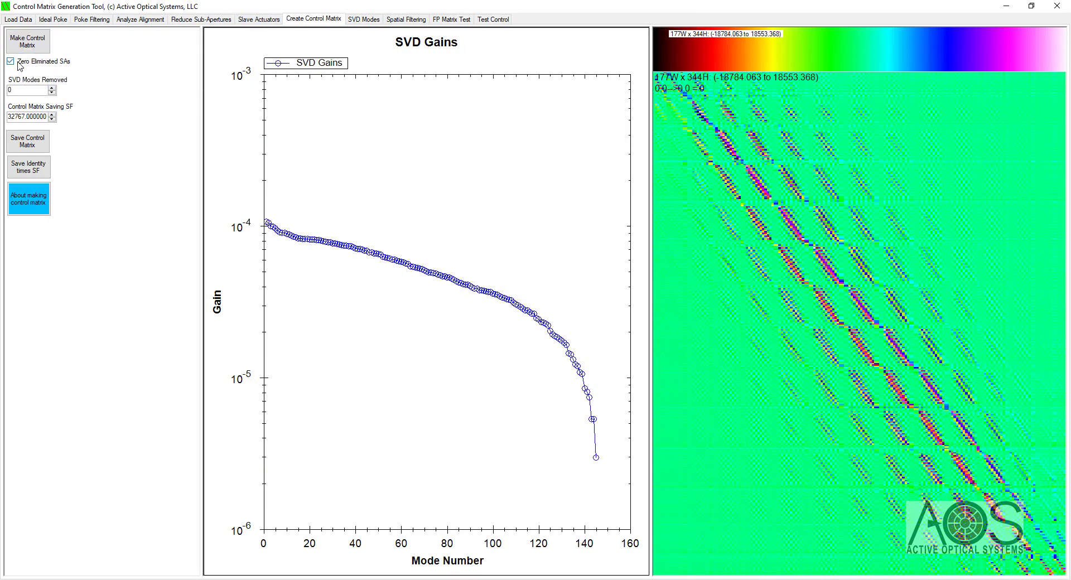
left_click(49, 63)
left_click(51, 88)
left_click(52, 87)
left_click(26, 37)
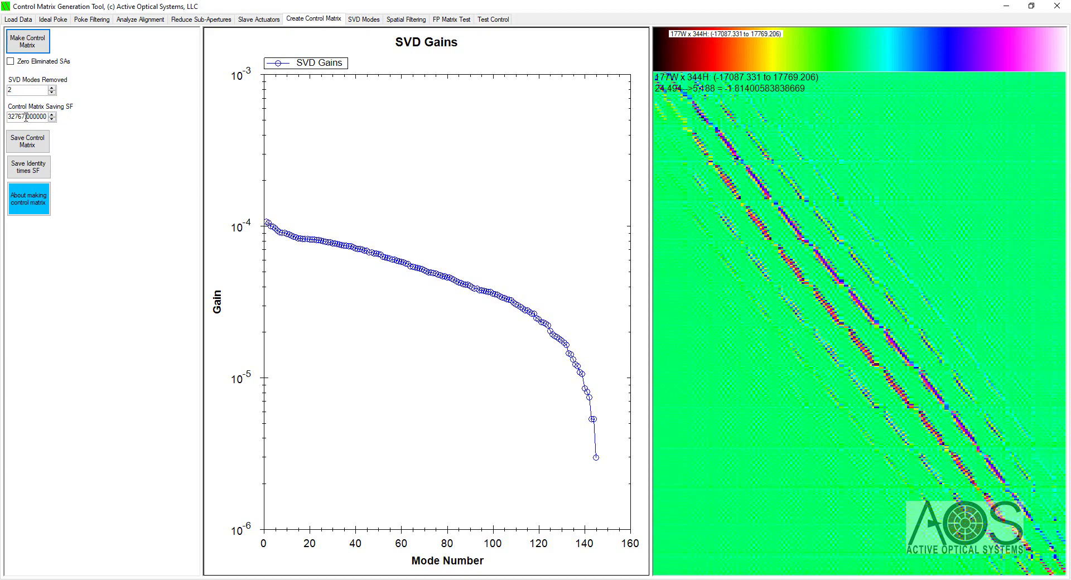
Step: Save the control matrix as ctrlMatrix in the desktop's DataSet1 folder with a saving scale factor of 32767, and select the saved ctrlMatrix_XYXY.csv
left_click_drag(26, 116, 5, 124)
left_click(42, 118)
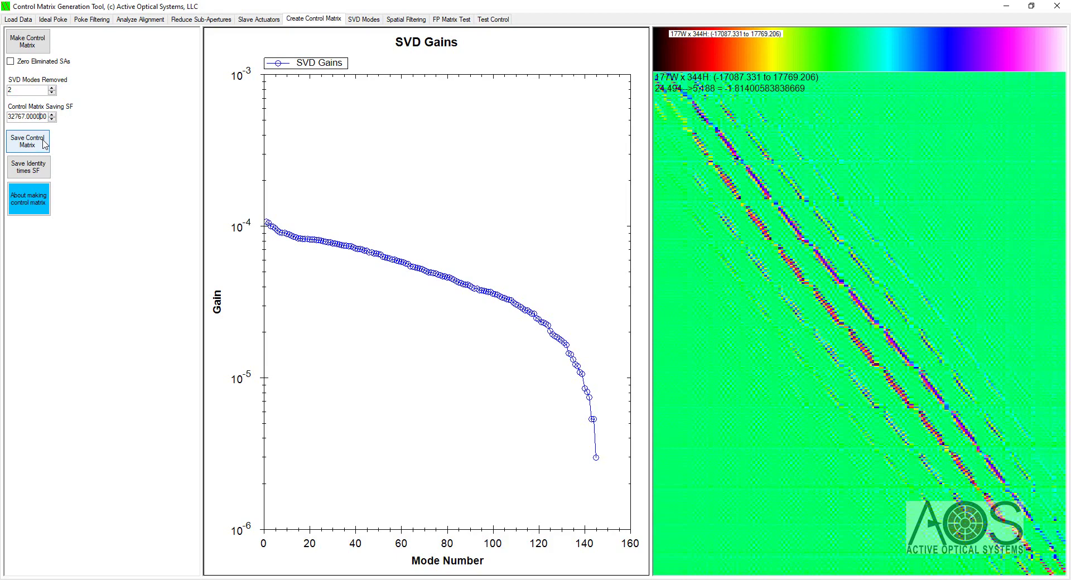
left_click(28, 141)
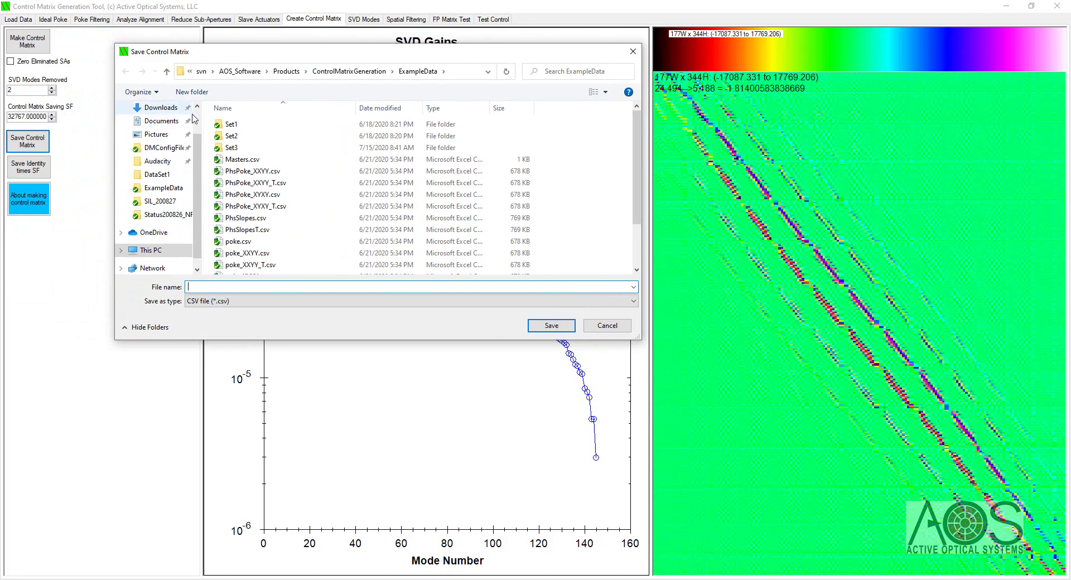
scroll(167, 123, "up", 2)
left_click(157, 130)
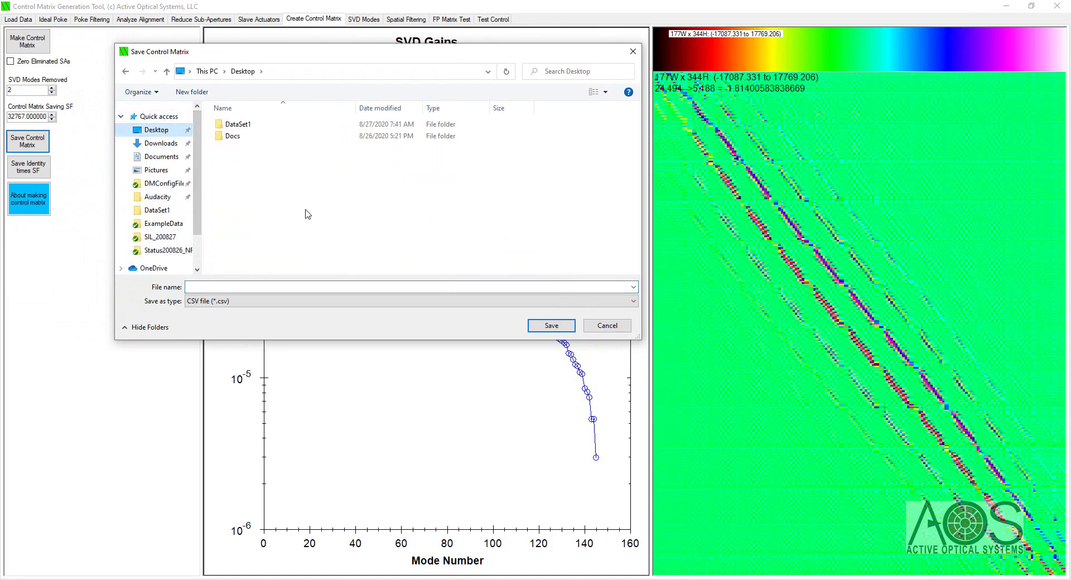
double_click(241, 124)
left_click(287, 288)
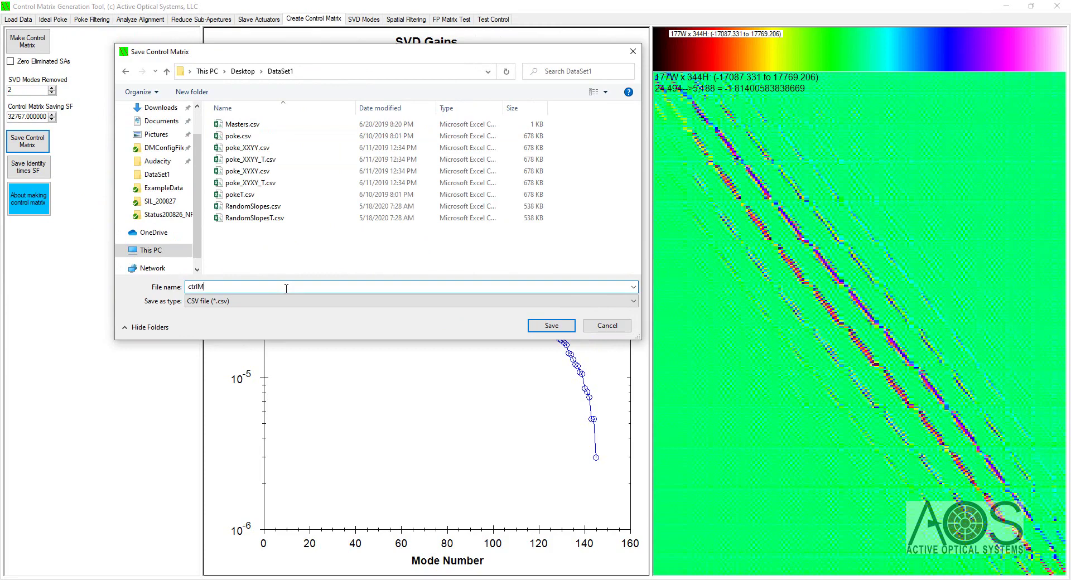
key("Return")
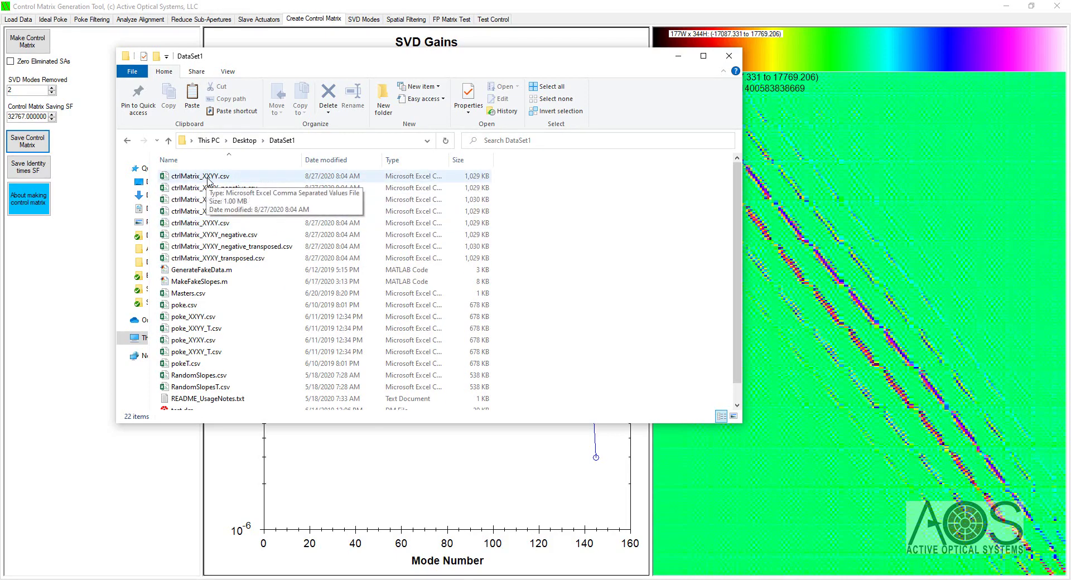
left_click(315, 224)
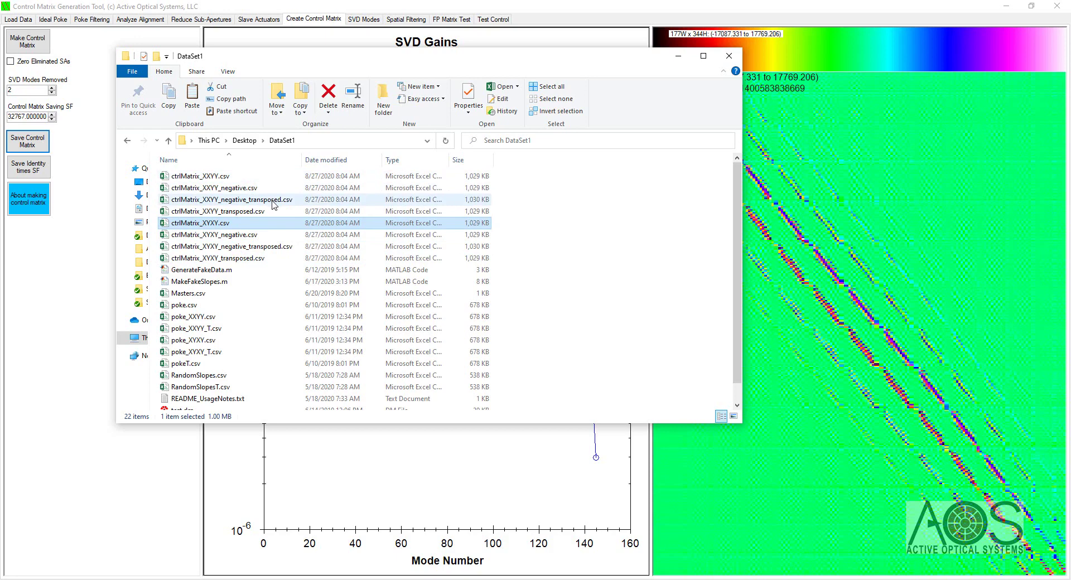
Step: Step through the SVD modes from 1 to 34, examining each mode's slope vectors and actuator map
left_click(530, 10)
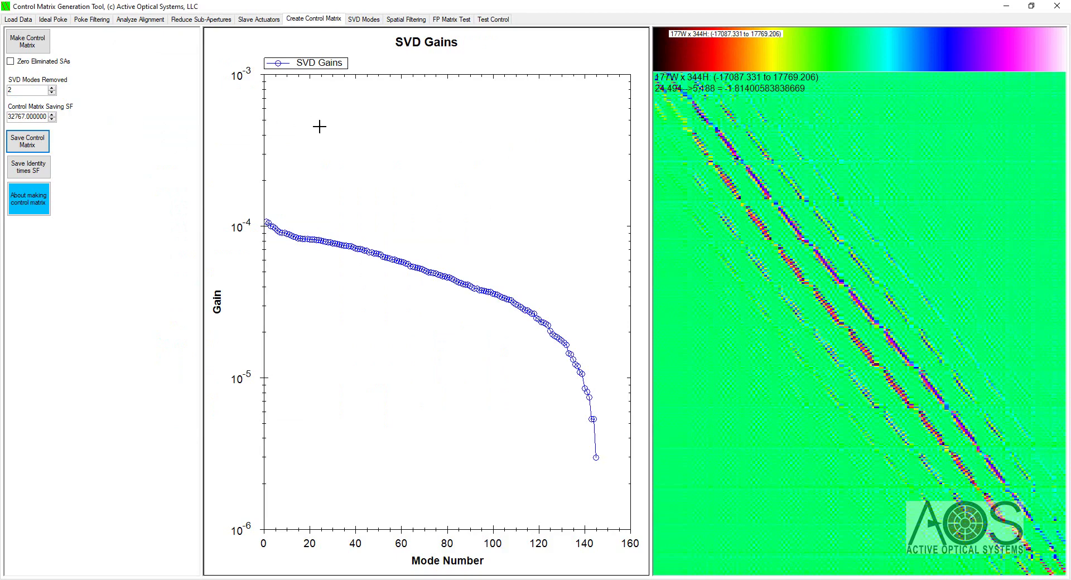
left_click(360, 21)
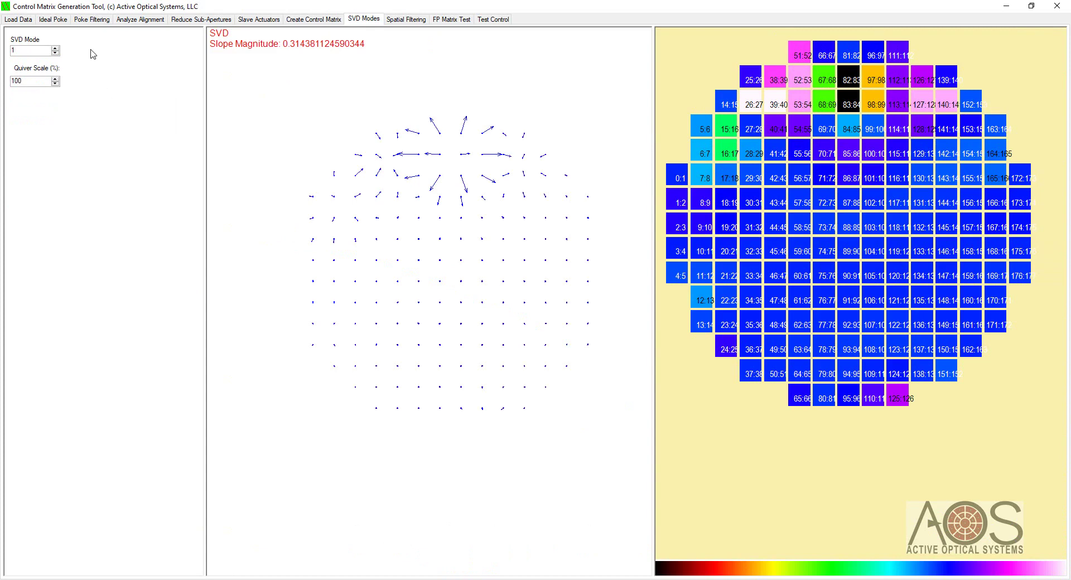
left_click(55, 48)
left_click(55, 49)
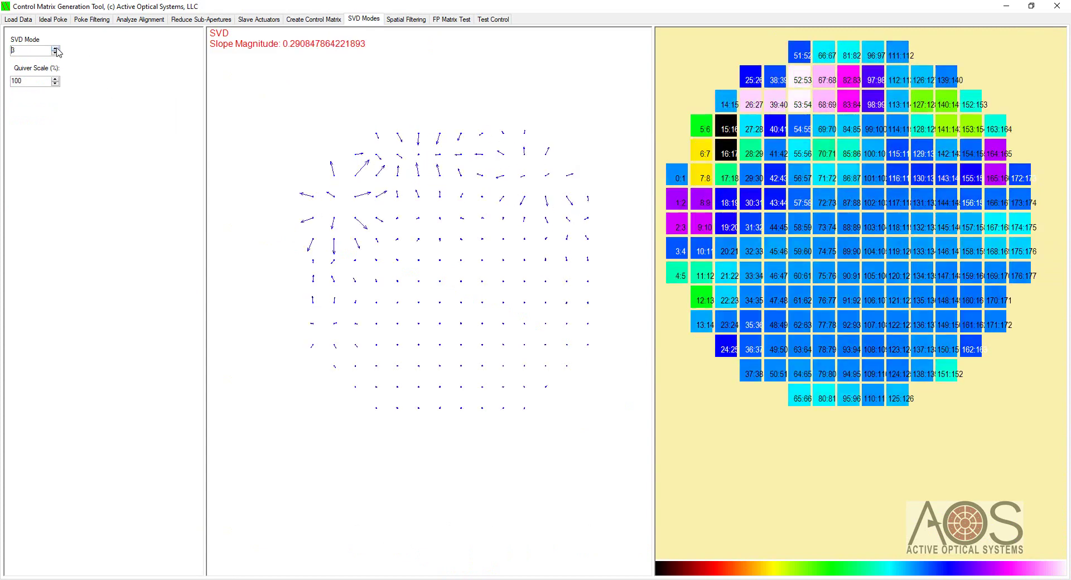
left_click(54, 48)
left_click(55, 48)
left_click(55, 49)
left_click(55, 48)
left_click(54, 49)
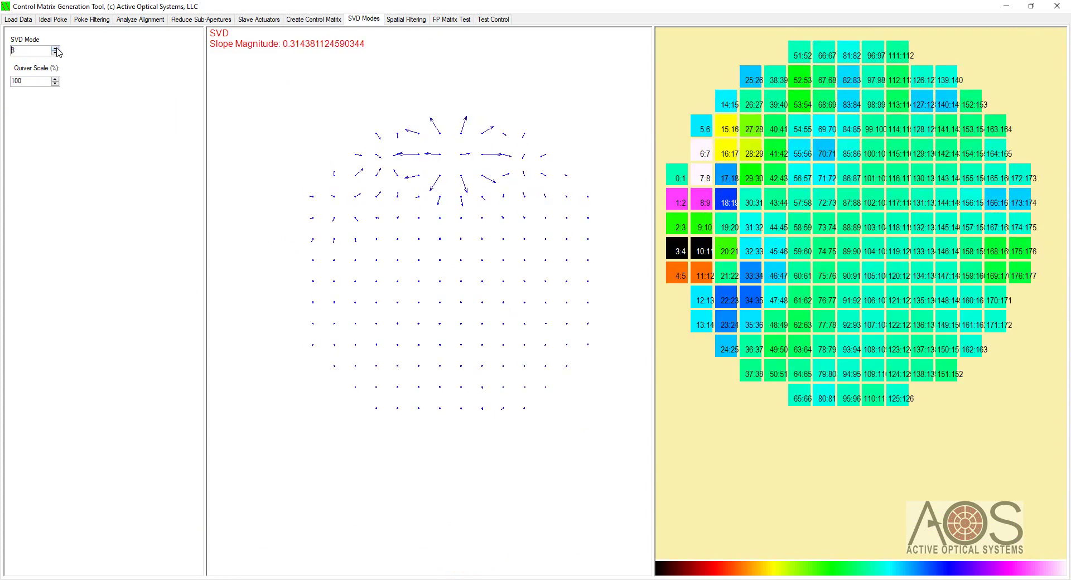
left_click(55, 49)
left_click(55, 49)
left_click(54, 49)
left_click(54, 49)
left_click(55, 49)
left_click(55, 48)
left_click(54, 48)
left_click(54, 49)
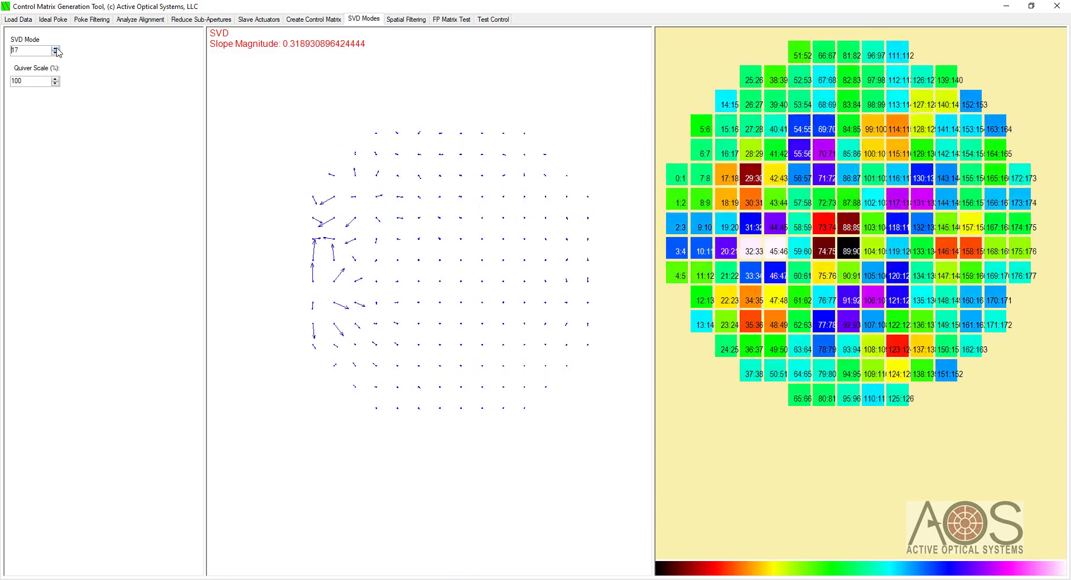
left_click(54, 48)
left_click(55, 49)
left_click(55, 48)
left_click(55, 48)
left_click(55, 48)
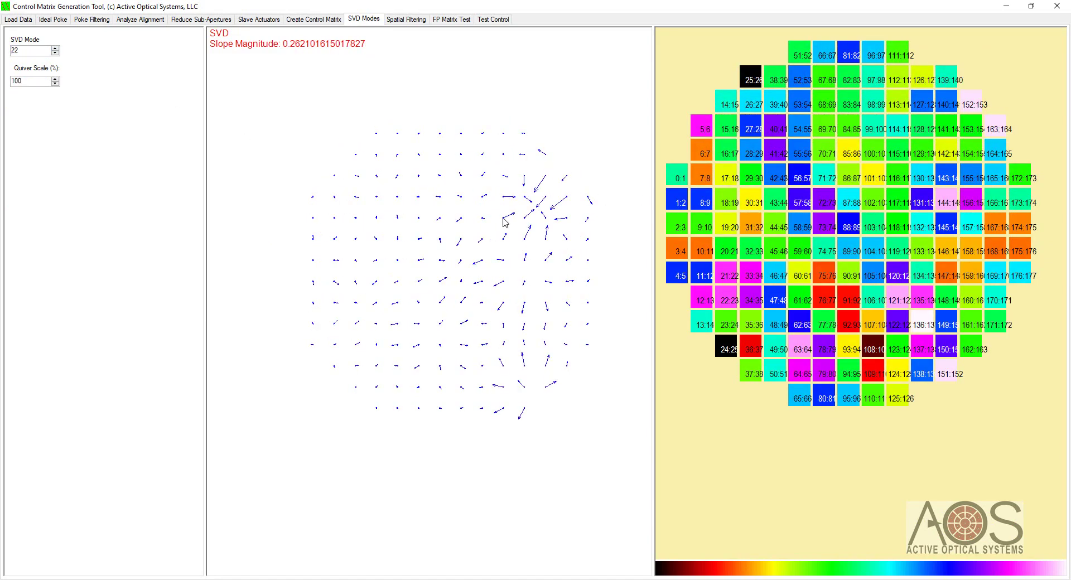
left_click(55, 49)
left_click(56, 49)
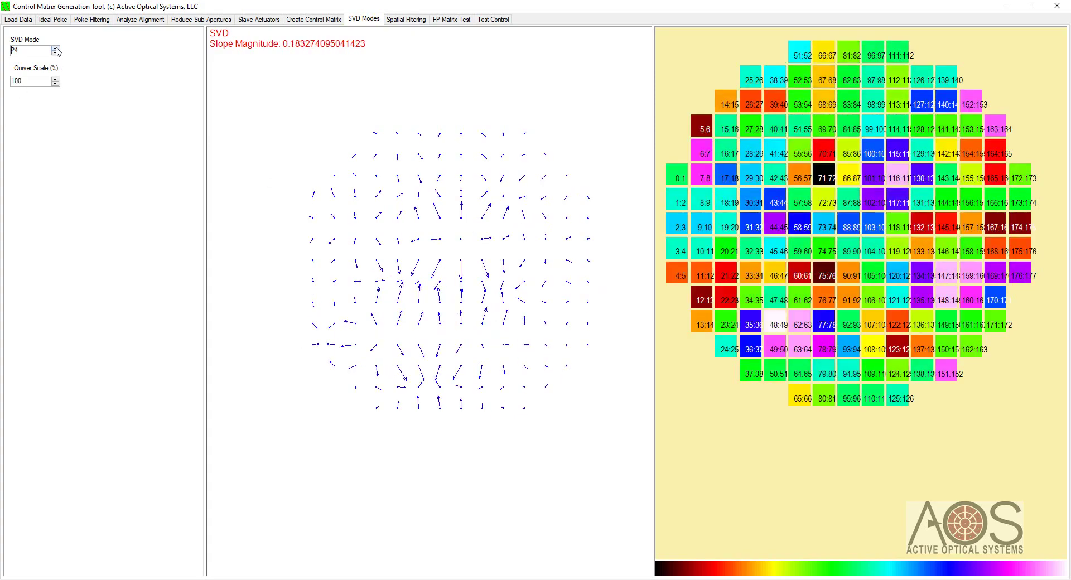
left_click(56, 48)
left_click(55, 49)
left_click(55, 49)
left_click(55, 48)
left_click(55, 48)
left_click(55, 48)
left_click(56, 48)
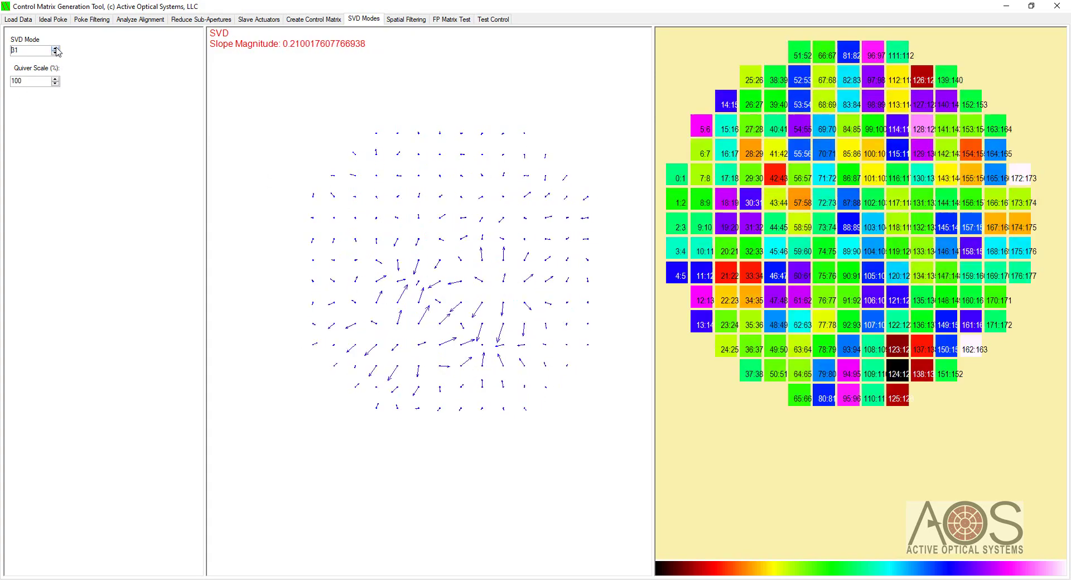
left_click(55, 49)
left_click(55, 49)
left_click(55, 49)
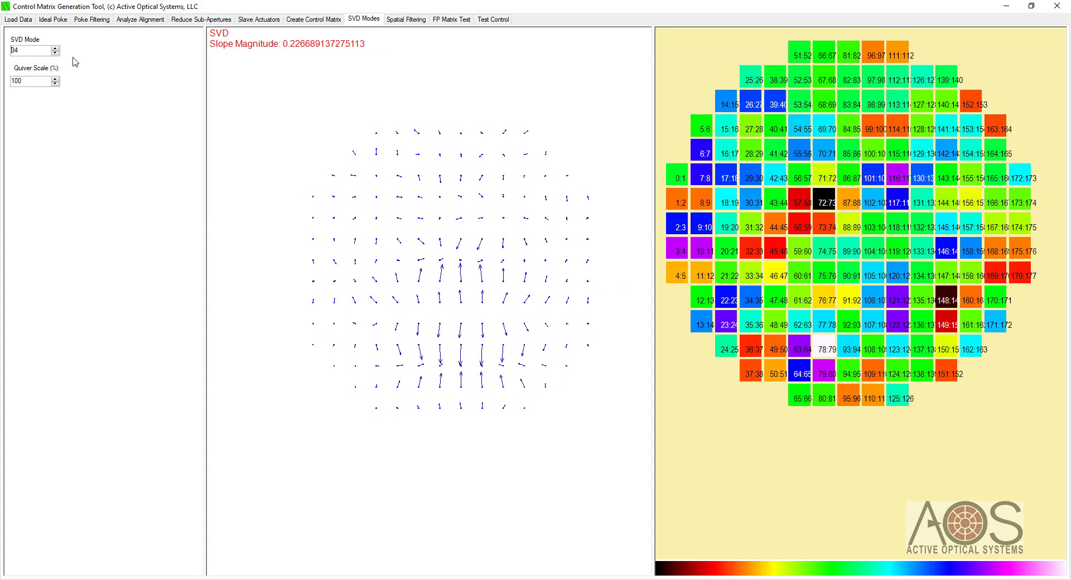
Step: Make a Gaussian convolution filter for the control matrix with a Gaussian size of 1.000 actuator spacings
left_click(401, 19)
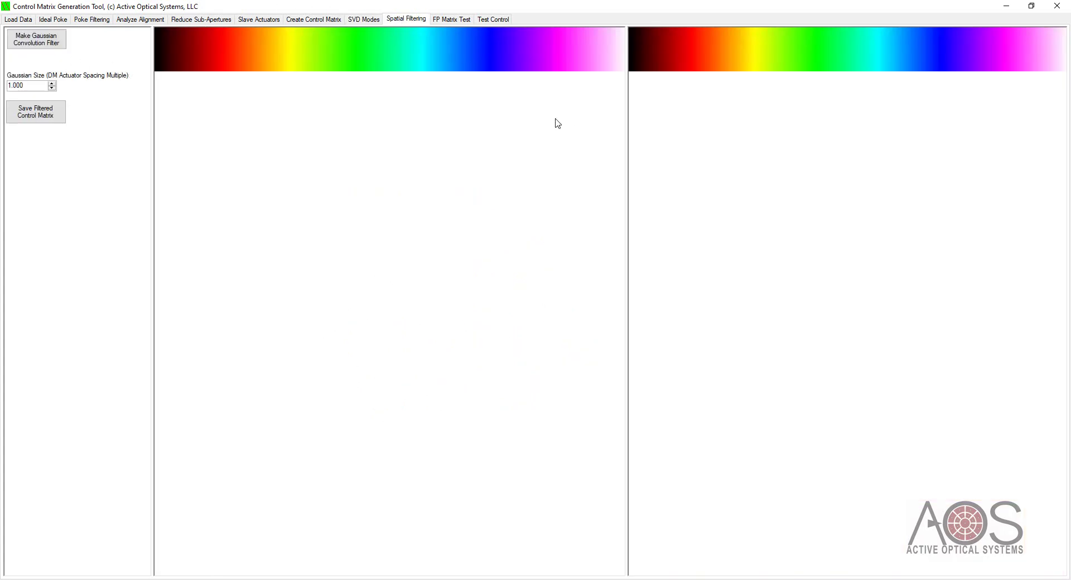
left_click(40, 47)
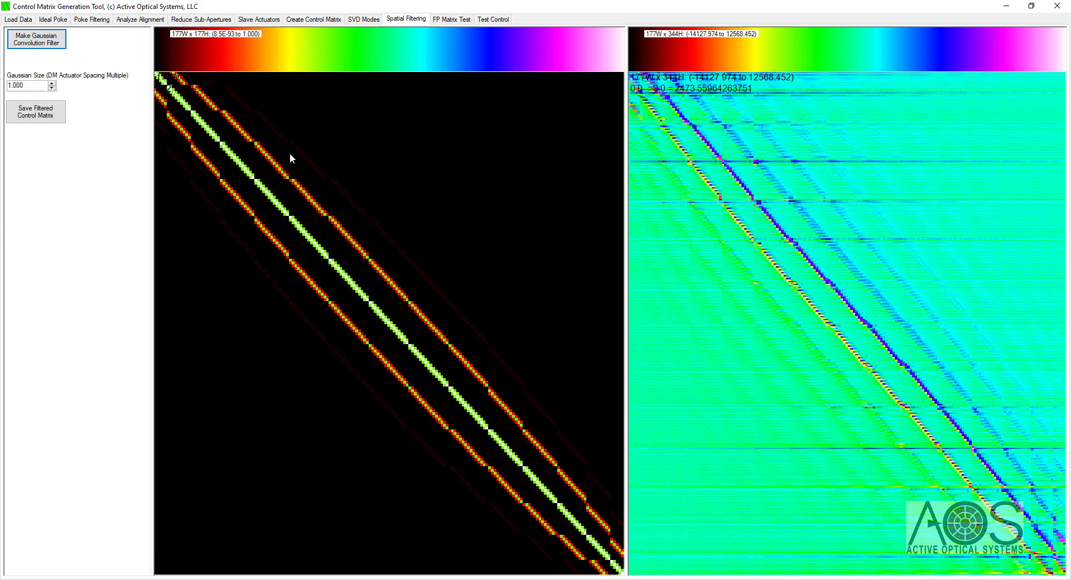
left_click(42, 88)
double_click(43, 87)
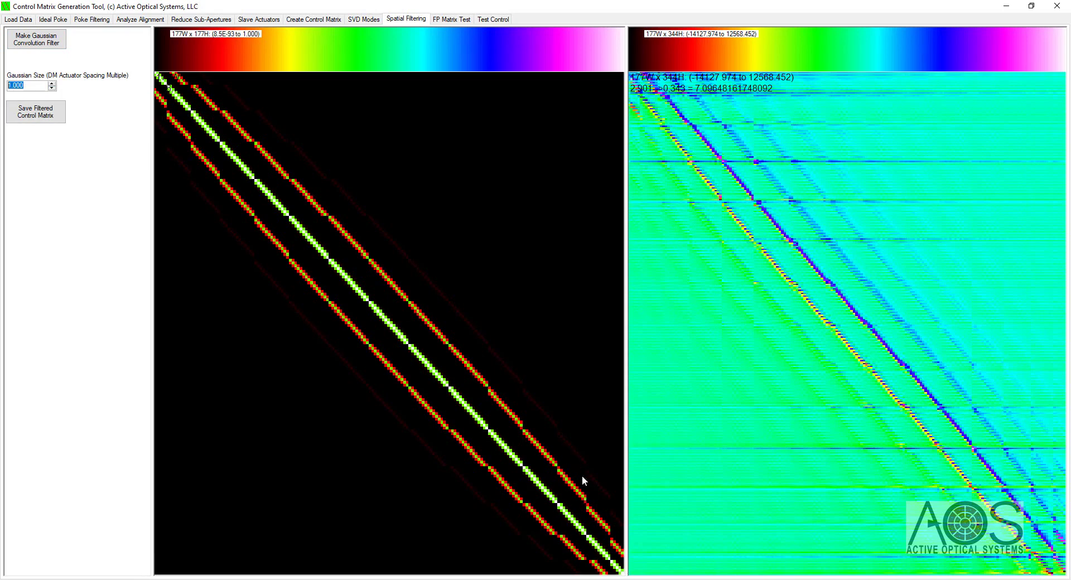
Step: Remake the control matrix with 2 SVD modes removed and return to the spatial filtering view
left_click(305, 18)
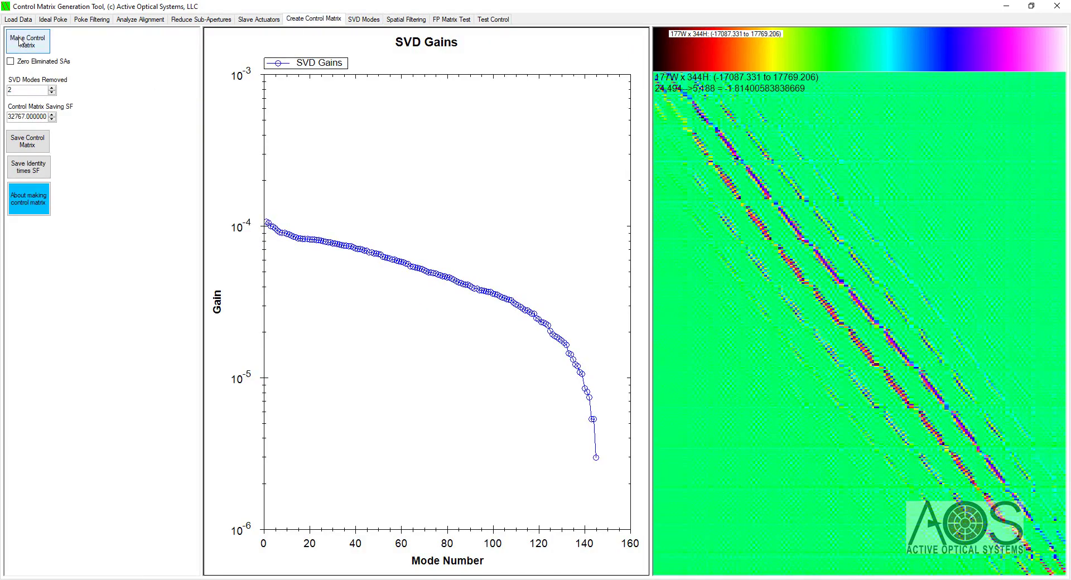
left_click(20, 42)
left_click(421, 20)
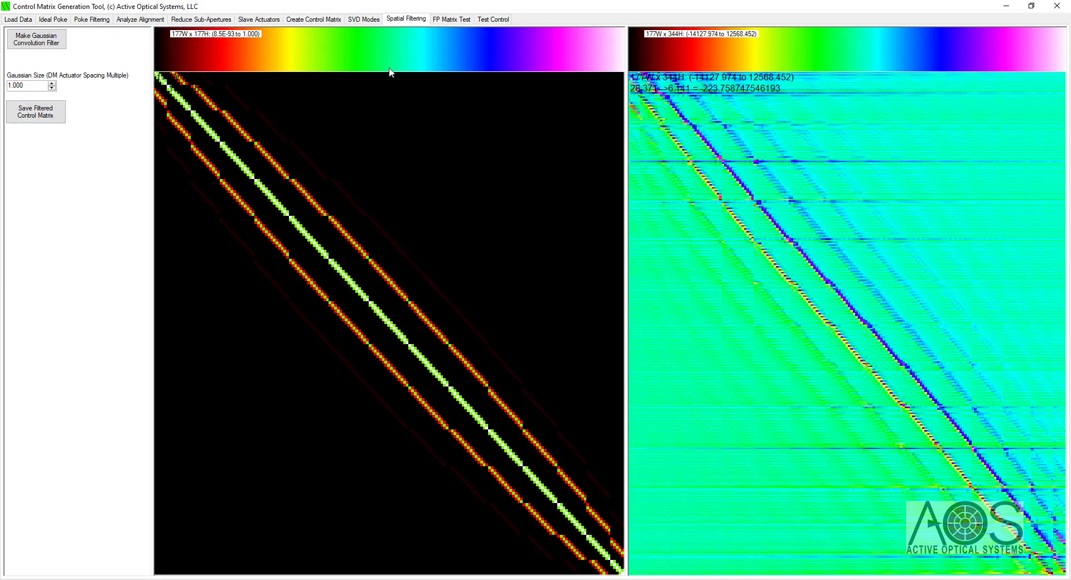
Step: Look over the fixed-point matrix test with its display area widened, the gain and leak test, and the loaded poke data
left_click(447, 22)
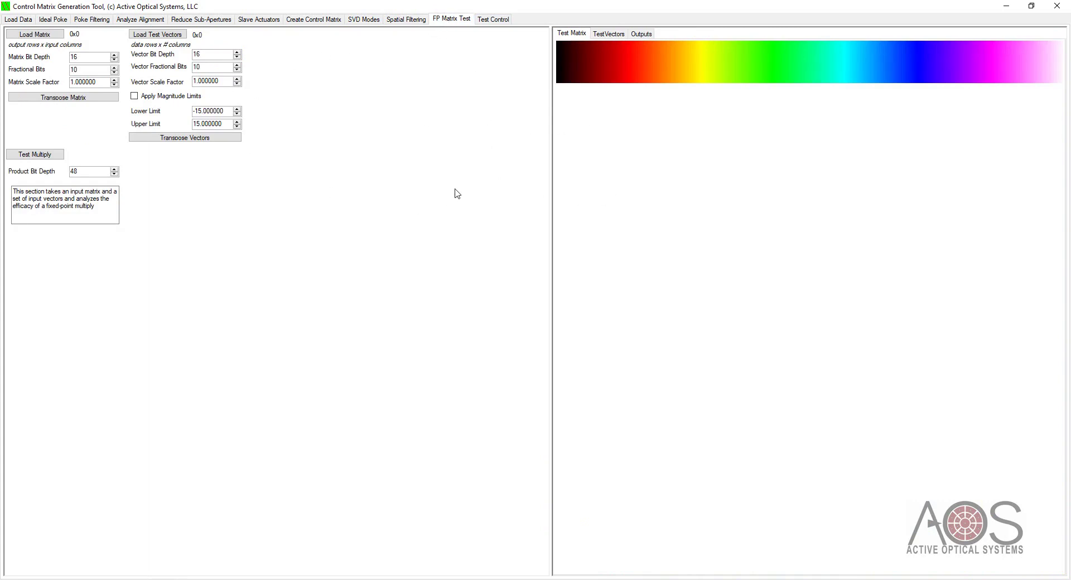
left_click_drag(552, 171, 285, 148)
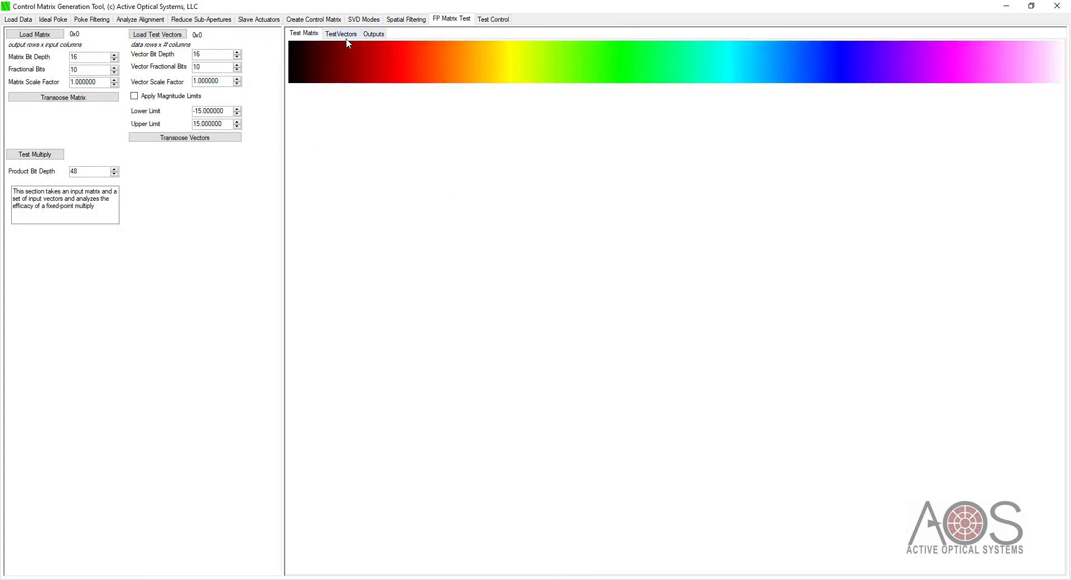
left_click(508, 22)
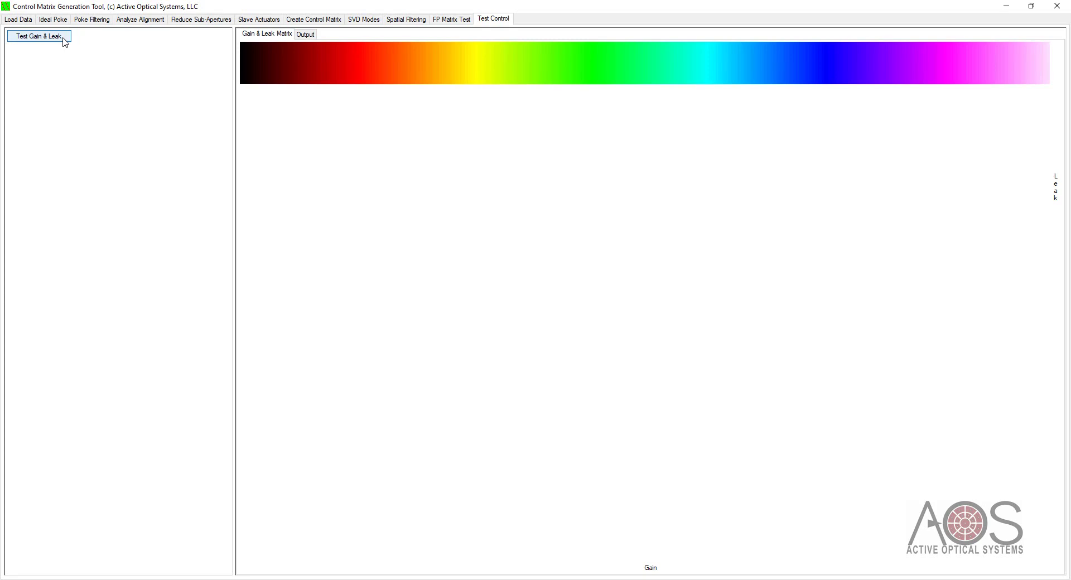
left_click(17, 21)
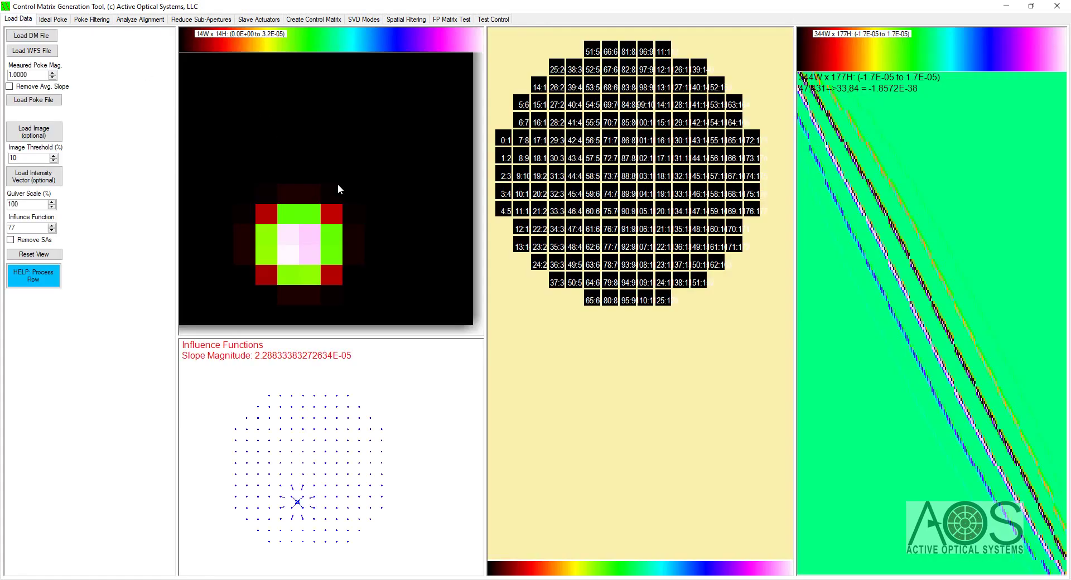